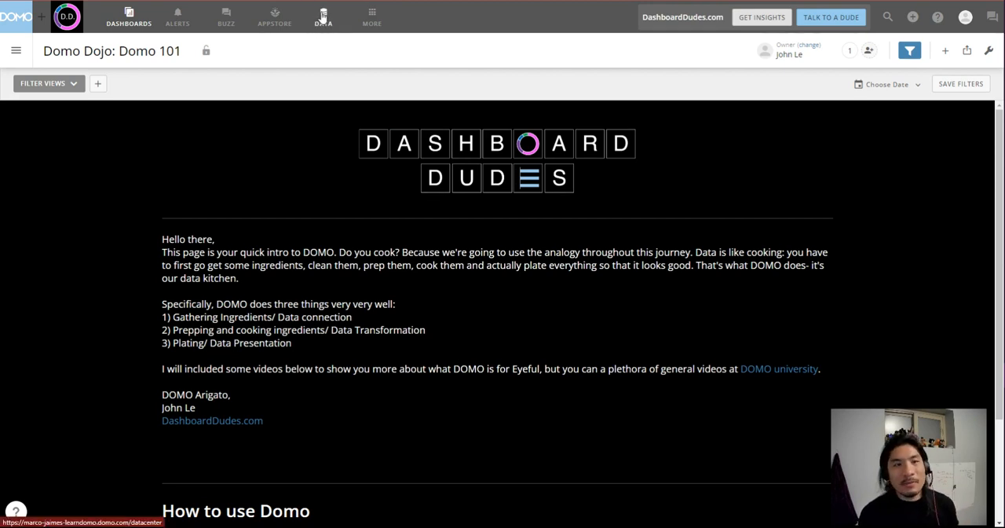
Start a new Magic ETL dataflow and add the Dashboard Dudes Google Sheets dataset as its first input.
{"action": "left_click", "coordinate": [322, 17]}
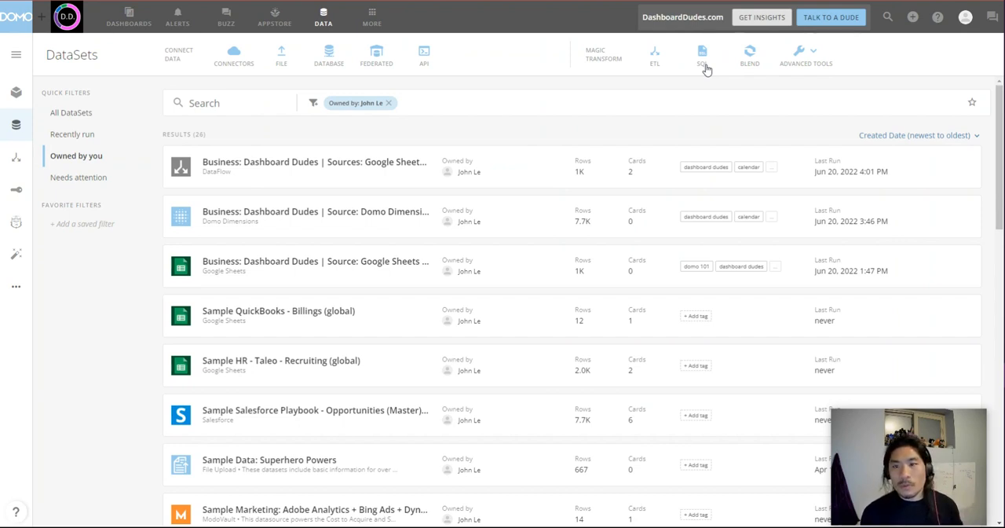
{"action": "left_click", "coordinate": [655, 62]}
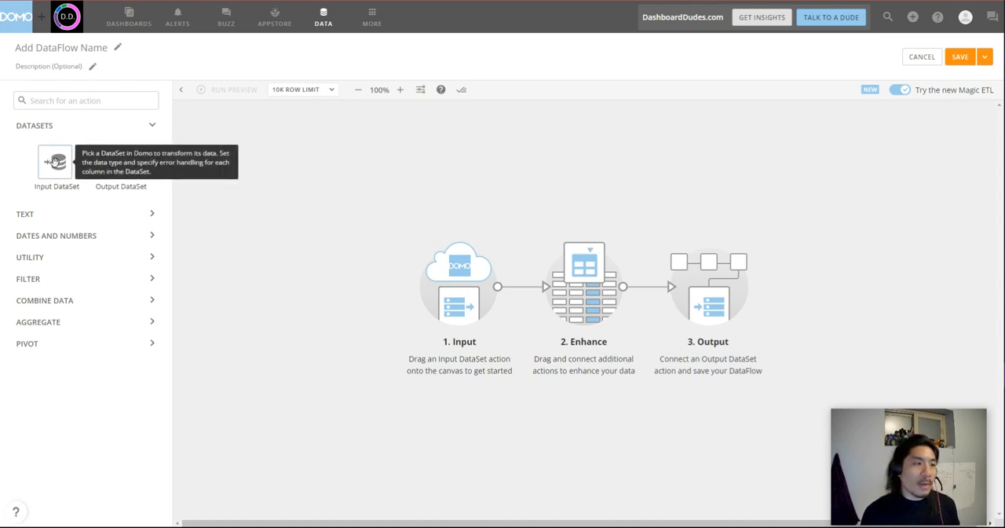
{"action": "left_click_drag", "start_coordinate": [59, 169], "coordinate": [209, 135]}
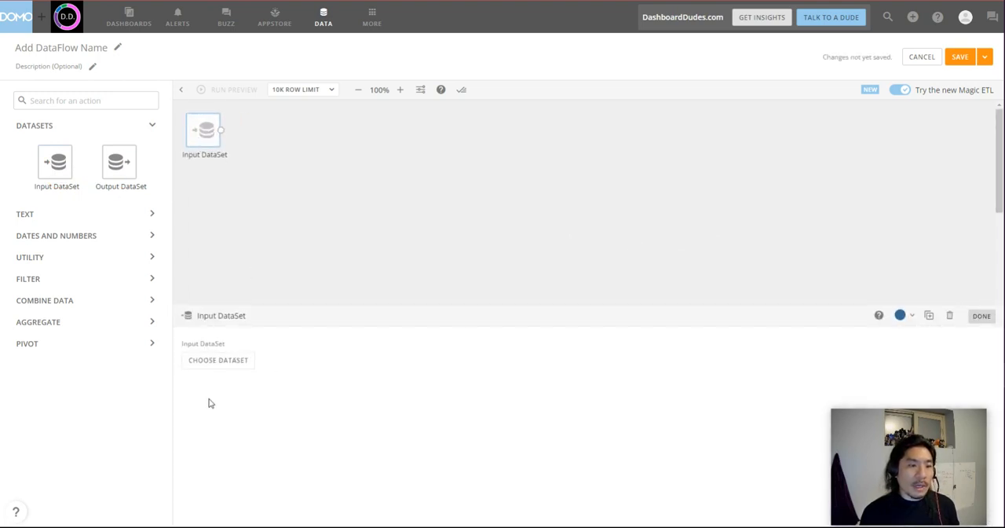
{"action": "left_click", "coordinate": [226, 365]}
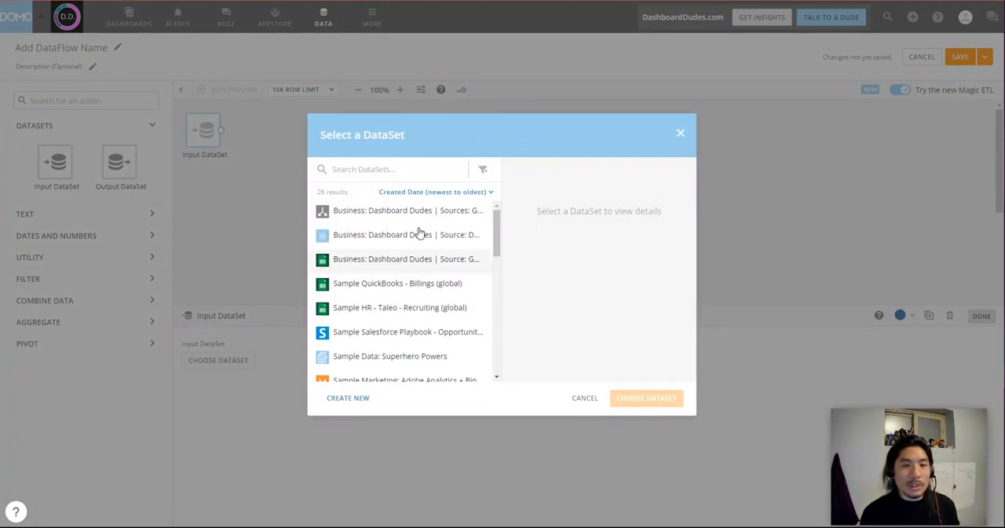
{"action": "type", "text": "google sheets"}
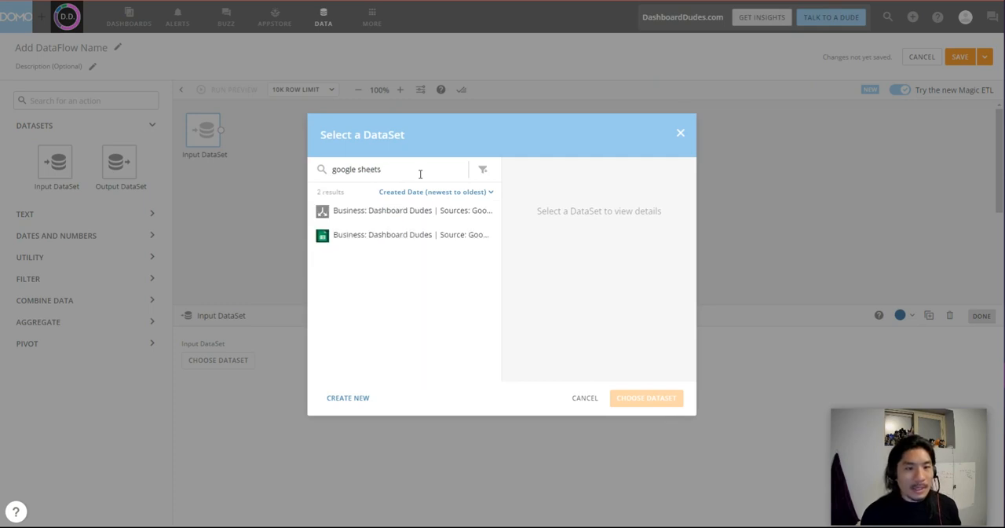
{"action": "left_click", "coordinate": [433, 237]}
{"action": "left_click", "coordinate": [655, 399]}
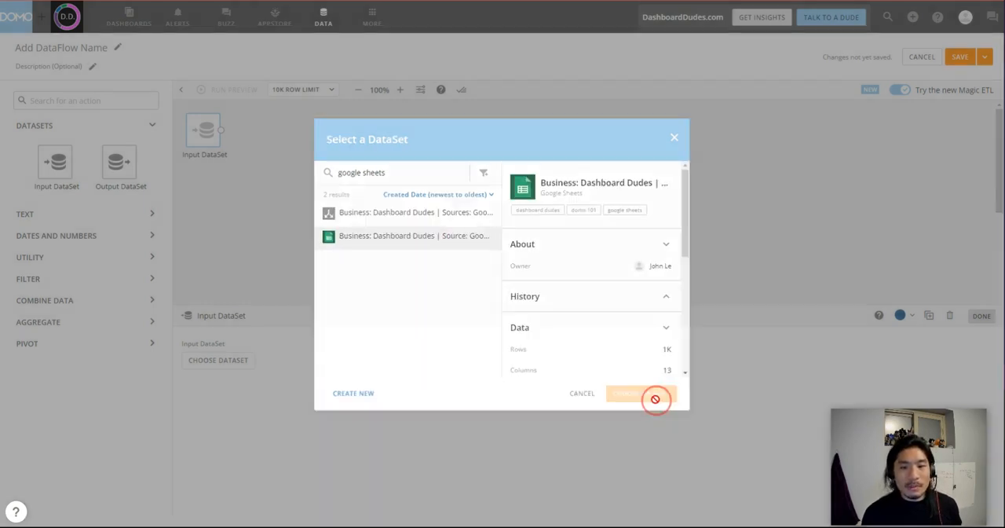
Add a second input below the first and assign it the Dashboard Dudes Domo Dimensions calendar dataset.
{"action": "left_click_drag", "start_coordinate": [49, 159], "coordinate": [209, 218]}
{"action": "left_click", "coordinate": [209, 213]}
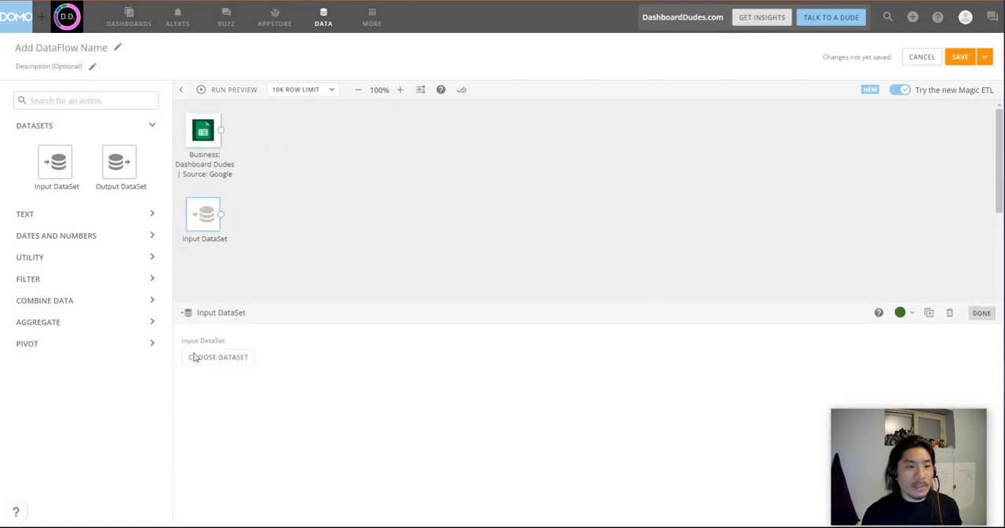
{"action": "left_click", "coordinate": [206, 358]}
{"action": "double_click", "coordinate": [403, 169]}
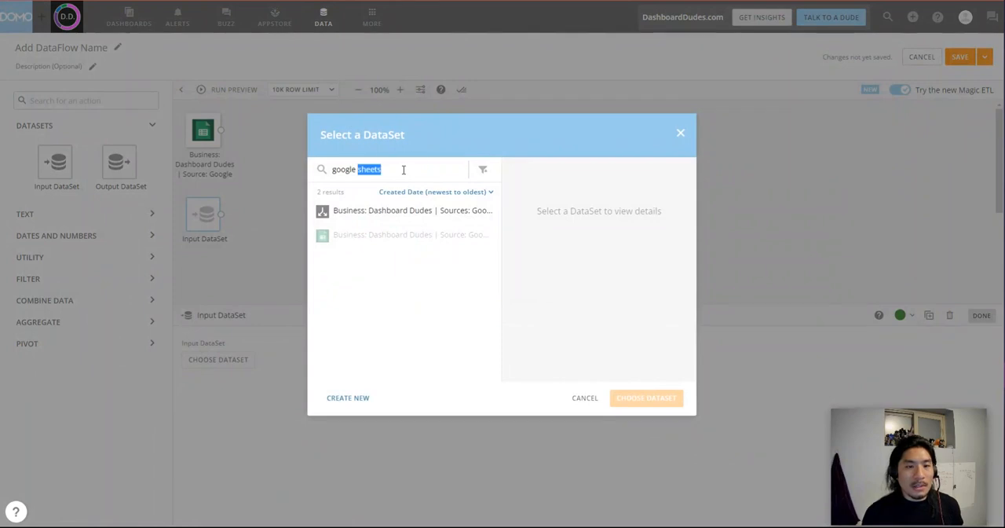
{"action": "key", "text": "BackSpace"}
{"action": "key", "text": "BackSpace"}
{"action": "key", "text": "BackSpace"}
{"action": "key", "text": "BackSpace"}
{"action": "key", "text": "BackSpace"}
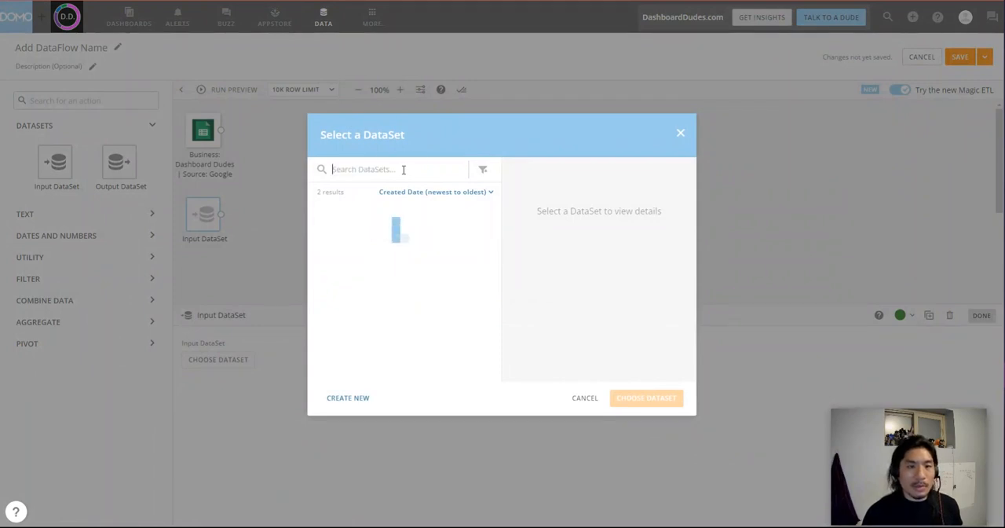
{"action": "left_click", "coordinate": [406, 245]}
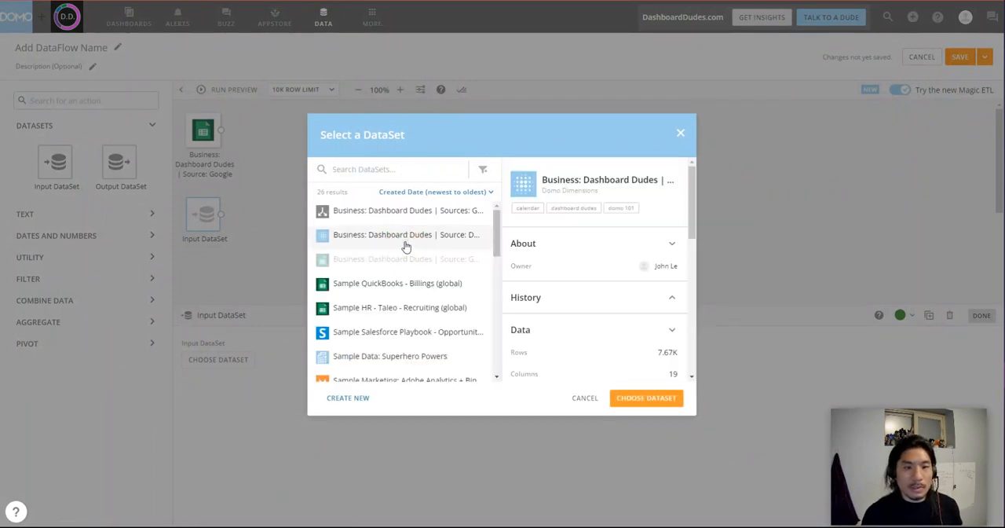
{"action": "left_click", "coordinate": [646, 398]}
{"action": "left_click", "coordinate": [298, 184]}
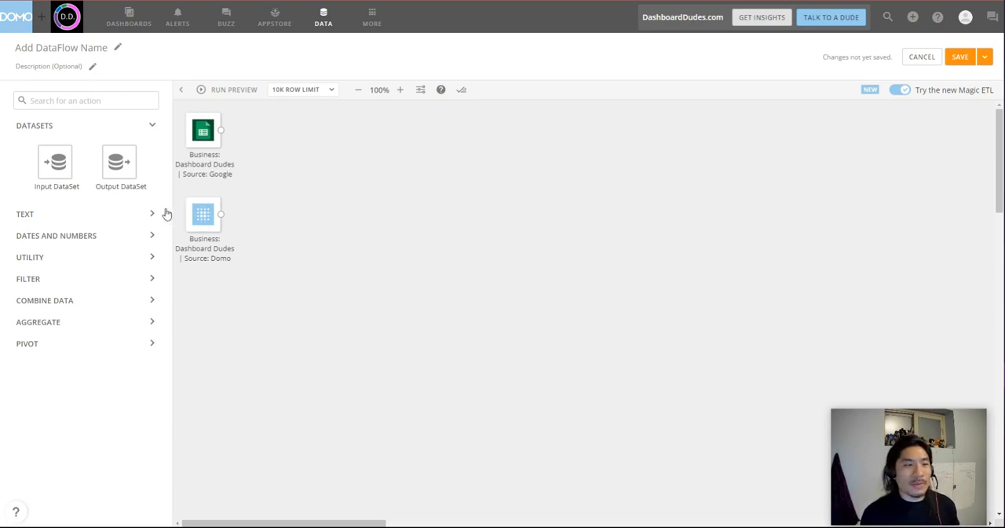
Examine the transformation actions offered in the Text, Dates and Numbers, and Utility categories.
{"action": "left_click", "coordinate": [151, 128]}
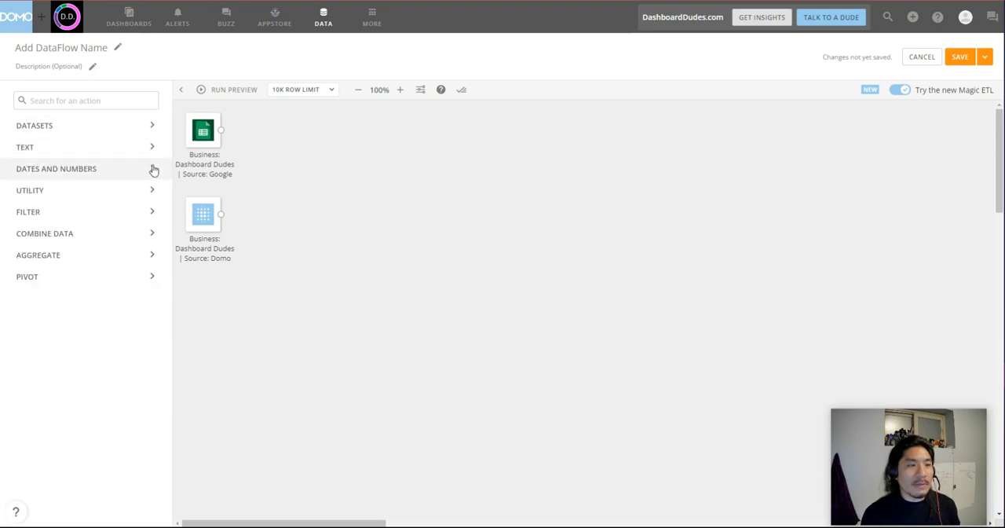
{"action": "left_click", "coordinate": [152, 149]}
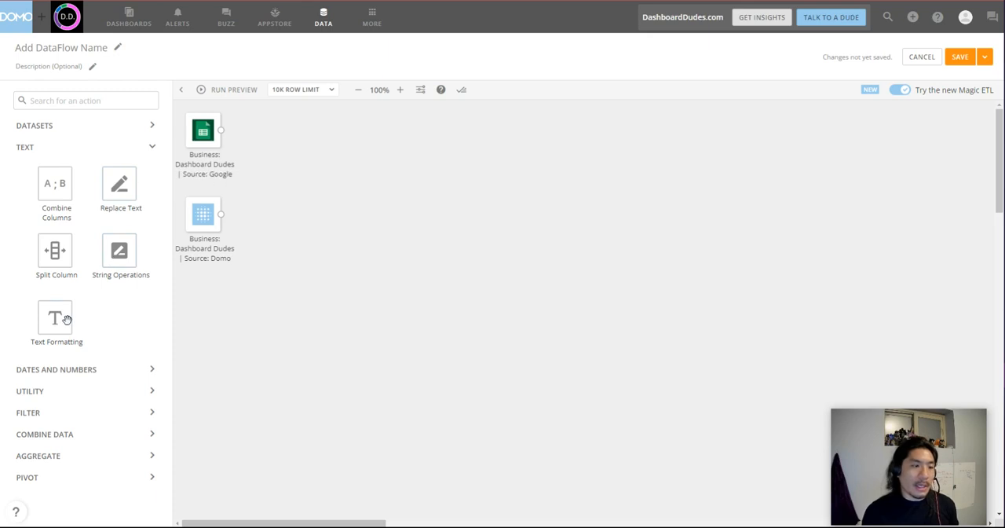
{"action": "left_click", "coordinate": [133, 370]}
{"action": "scroll", "coordinate": [135, 314], "scroll_direction": "down", "scroll_amount": 1}
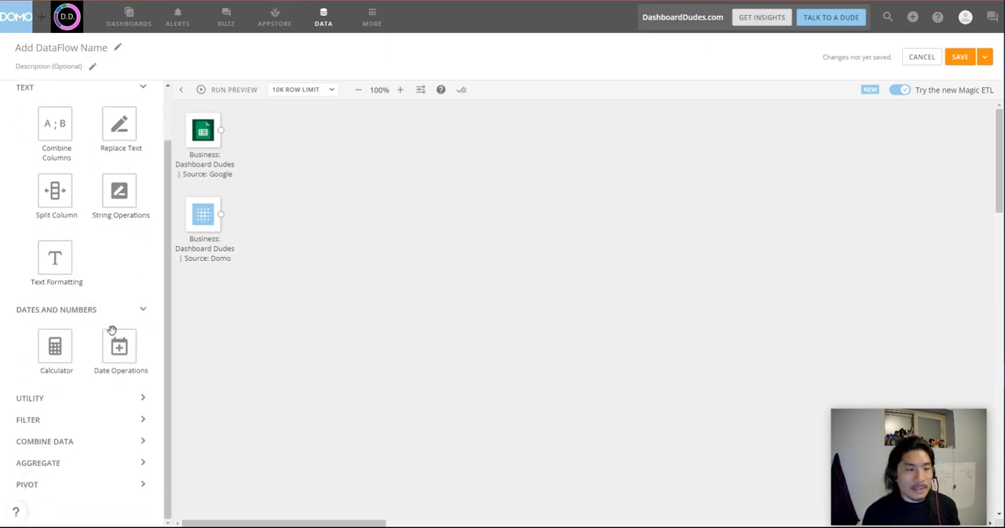
{"action": "left_click", "coordinate": [117, 403]}
{"action": "scroll", "coordinate": [130, 339], "scroll_direction": "down", "scroll_amount": 3}
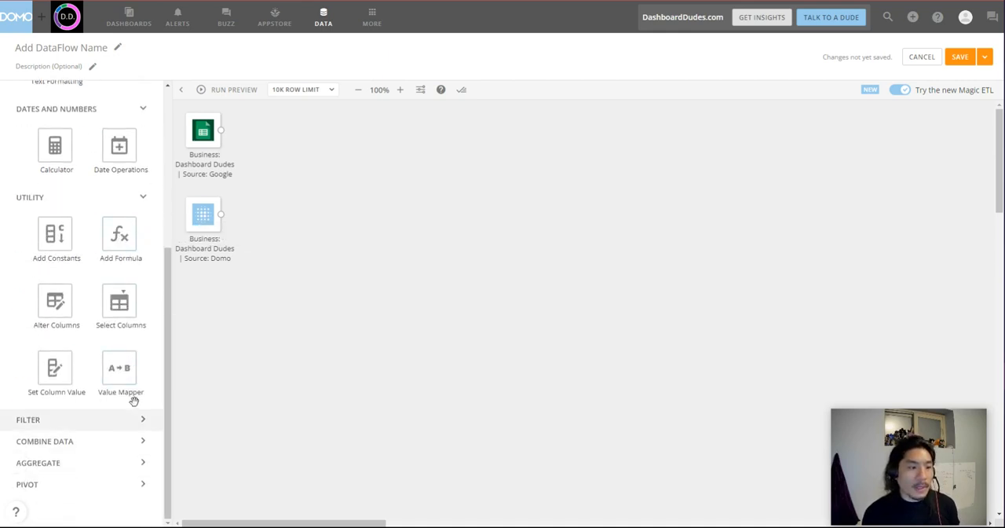
{"action": "left_click", "coordinate": [131, 203]}
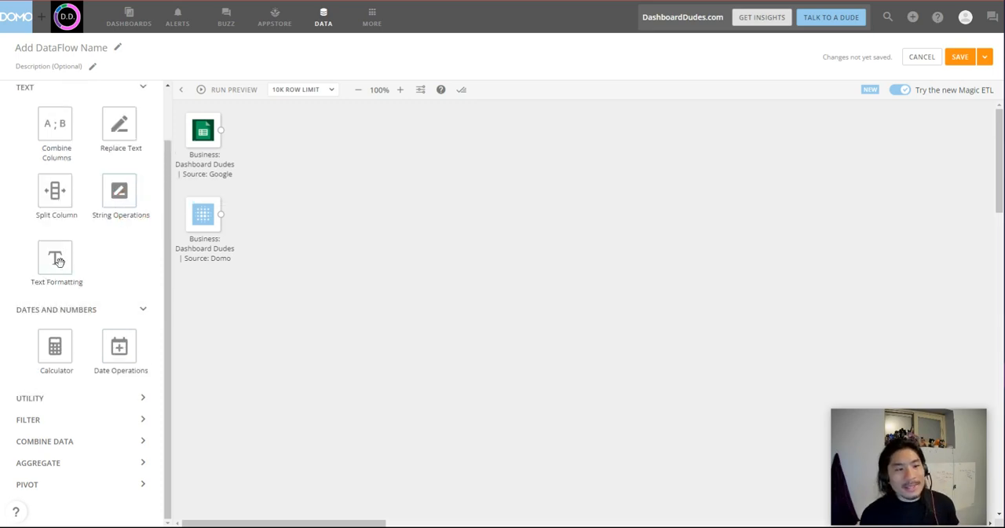
Add a Text Formatting action to the canvas and connect the Google Sheets input to it.
{"action": "left_click_drag", "start_coordinate": [65, 257], "coordinate": [276, 139]}
{"action": "left_click", "coordinate": [422, 142]}
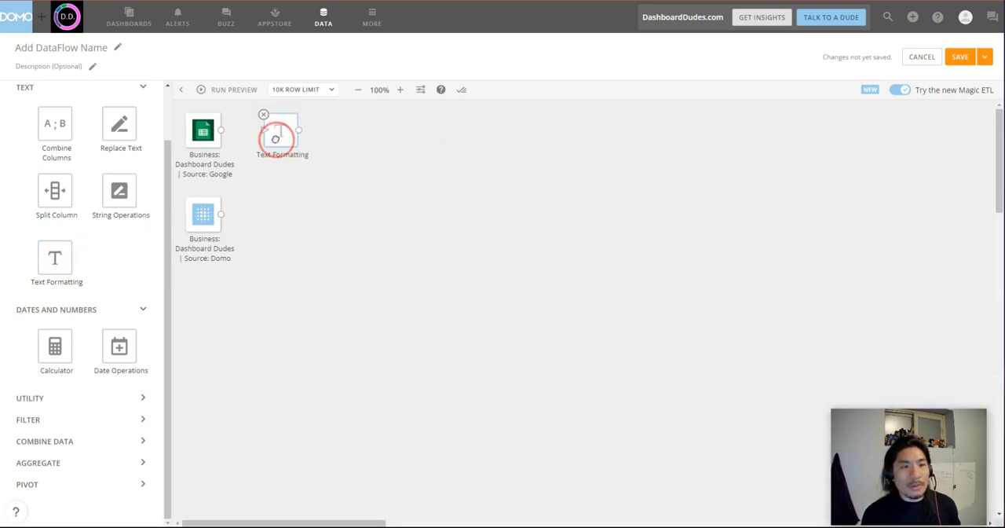
{"action": "left_click", "coordinate": [400, 89]}
{"action": "left_click", "coordinate": [401, 91]}
{"action": "left_click", "coordinate": [400, 90]}
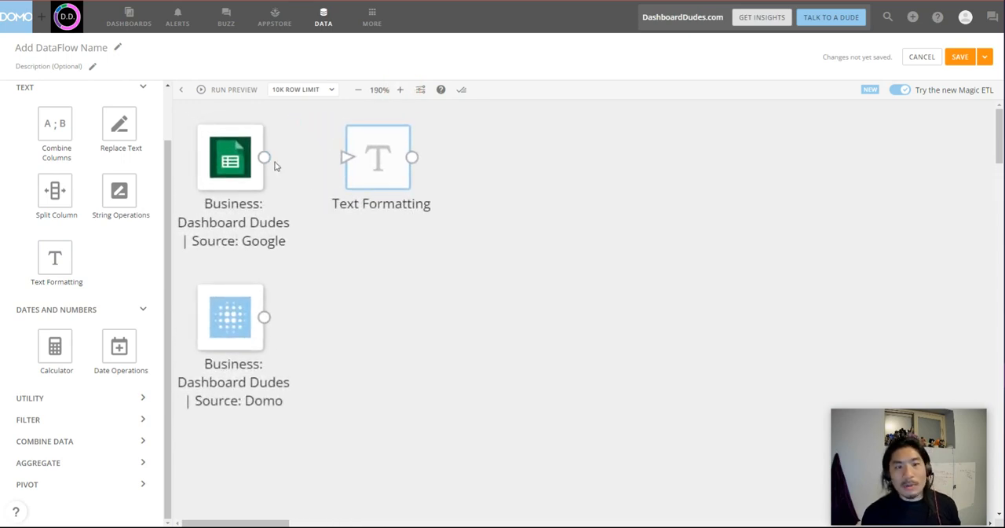
{"action": "left_click_drag", "start_coordinate": [265, 162], "coordinate": [352, 167]}
Configure the Text Formatting action to convert the Portfolio Company column to all upper case.
{"action": "left_click", "coordinate": [385, 171]}
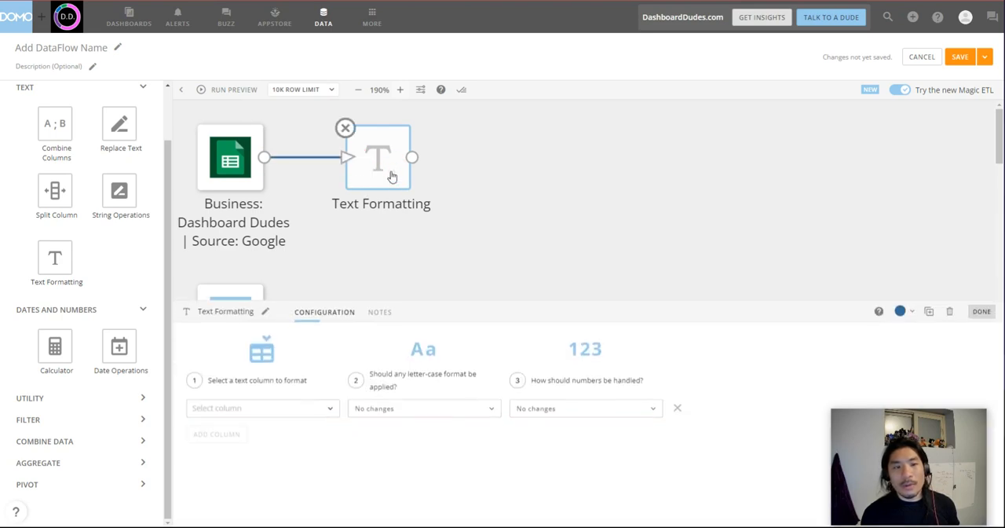
{"action": "left_click", "coordinate": [300, 414]}
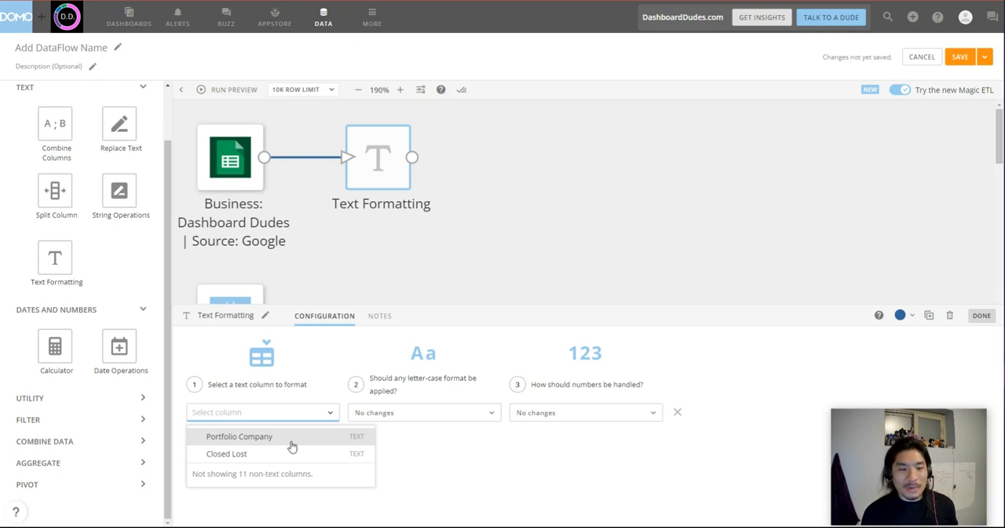
{"action": "left_click", "coordinate": [292, 446]}
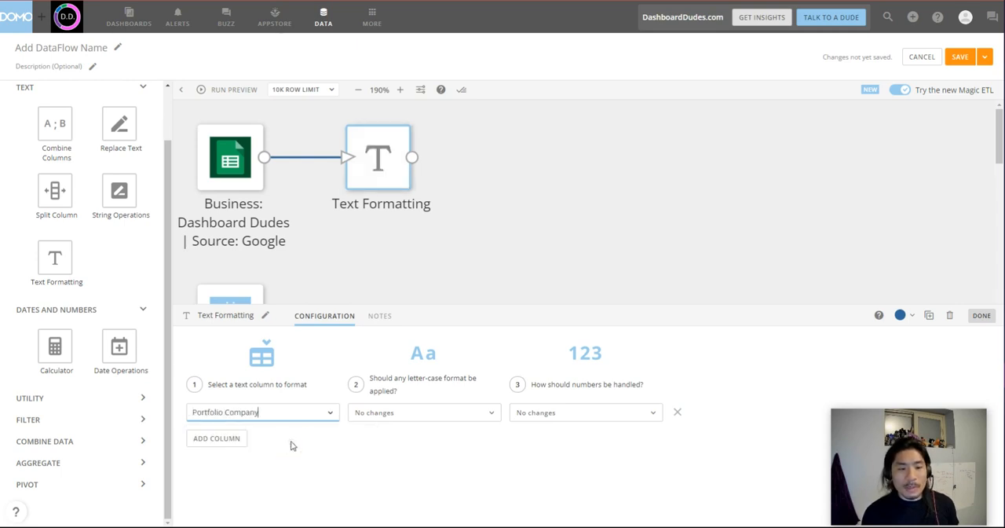
{"action": "left_click", "coordinate": [389, 416]}
{"action": "left_click", "coordinate": [392, 473]}
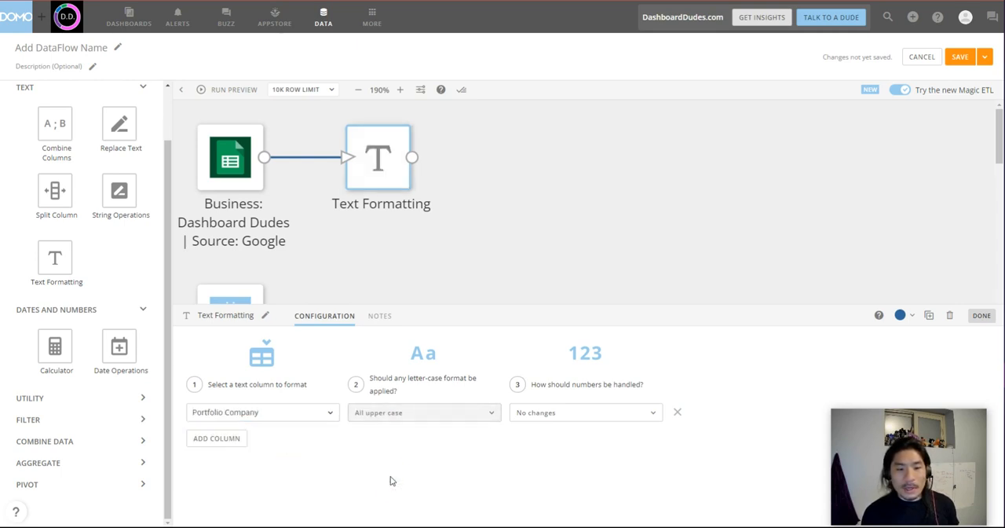
{"action": "left_click", "coordinate": [542, 184]}
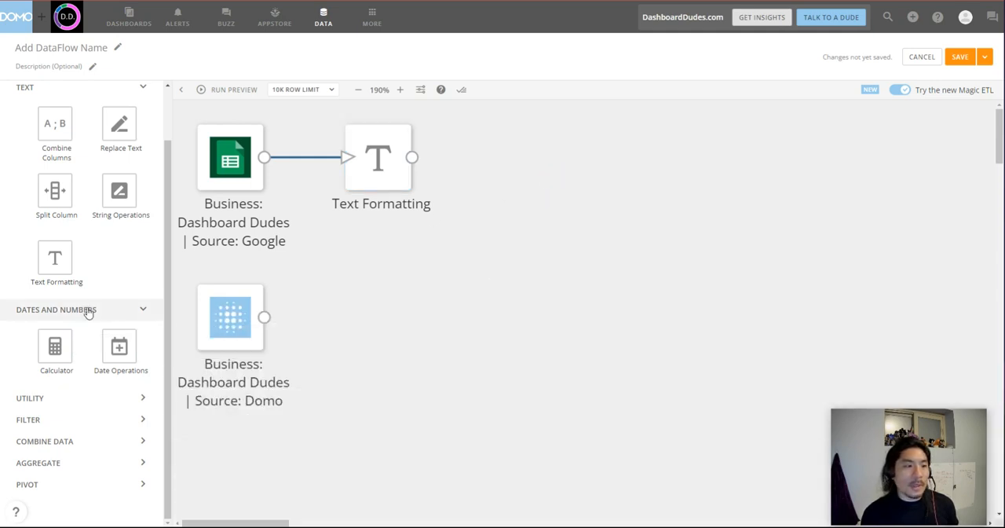
Add a Select Columns action fed by the Domo Dimensions input and open its configuration with more room.
{"action": "left_click", "coordinate": [146, 322]}
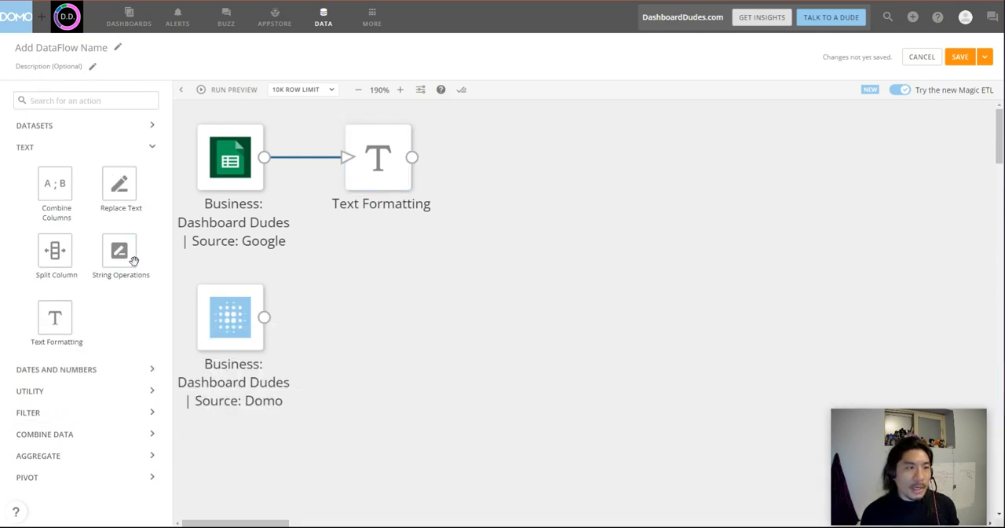
{"action": "left_click", "coordinate": [150, 151]}
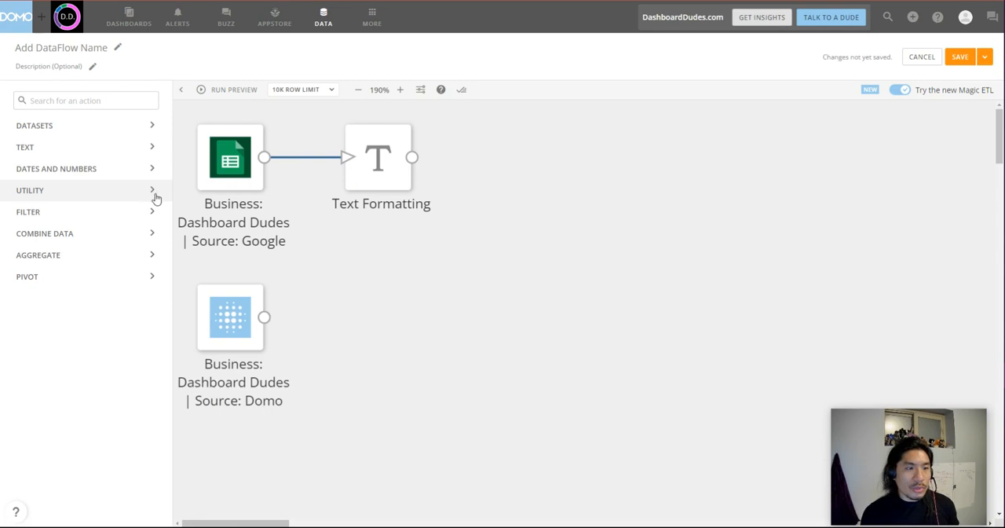
{"action": "left_click", "coordinate": [154, 193]}
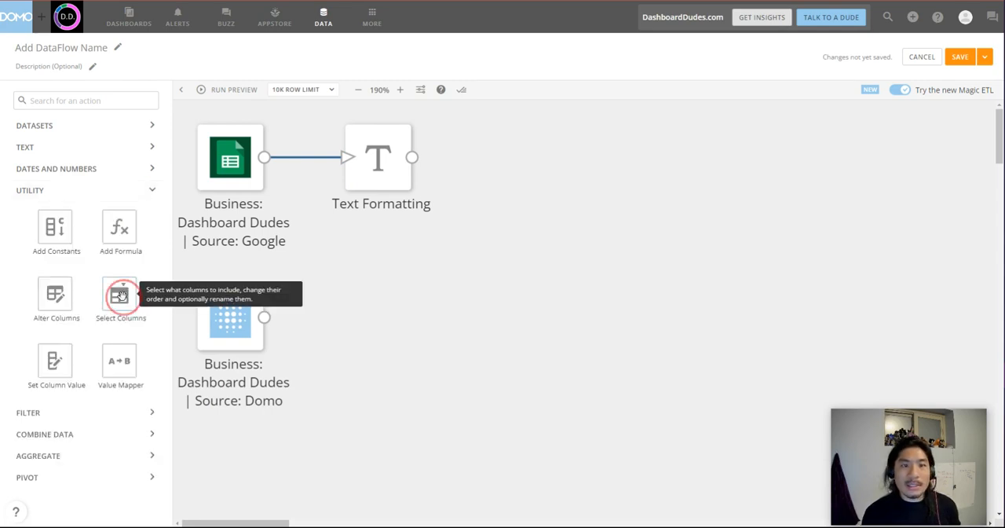
{"action": "left_click_drag", "start_coordinate": [117, 296], "coordinate": [377, 324]}
{"action": "left_click", "coordinate": [521, 193]}
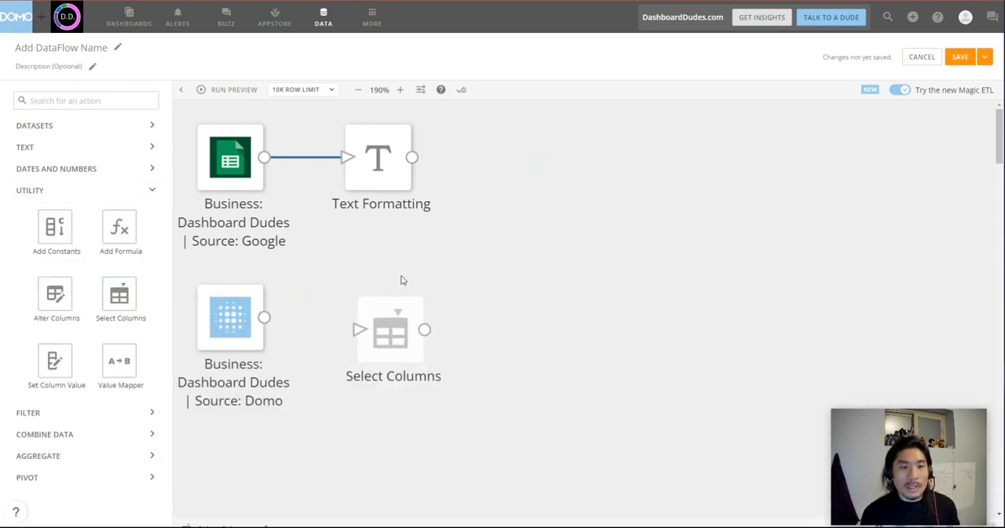
{"action": "left_click_drag", "start_coordinate": [265, 317], "coordinate": [393, 330]}
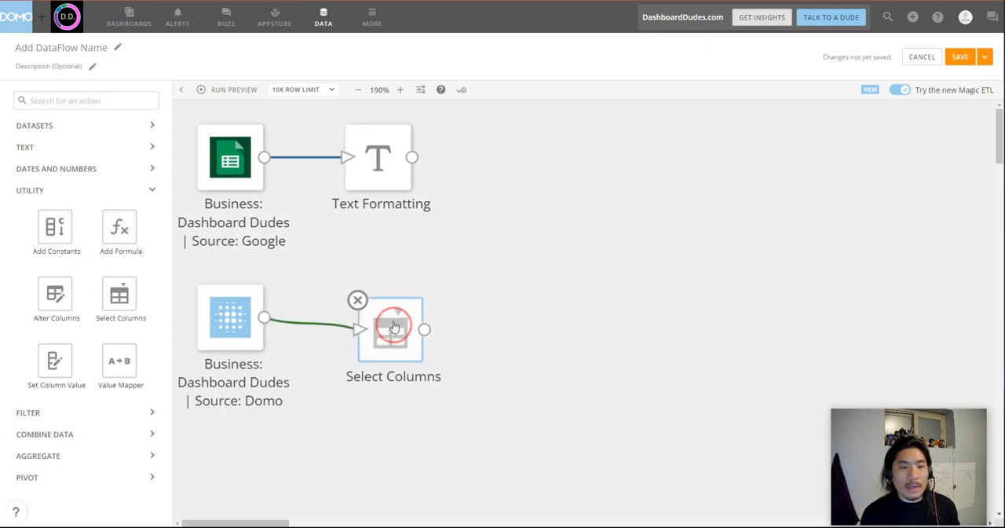
{"action": "left_click", "coordinate": [381, 346]}
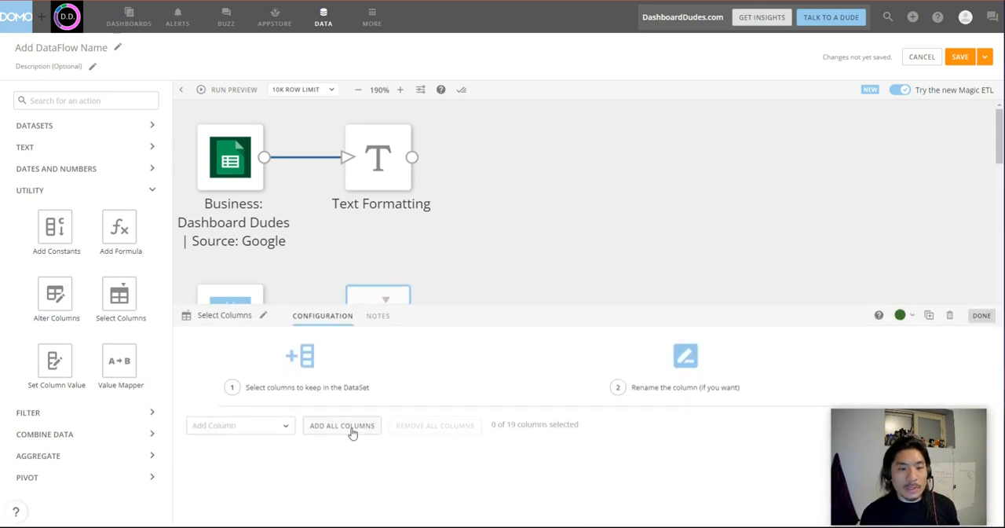
{"action": "left_click_drag", "start_coordinate": [413, 308], "coordinate": [410, 179]}
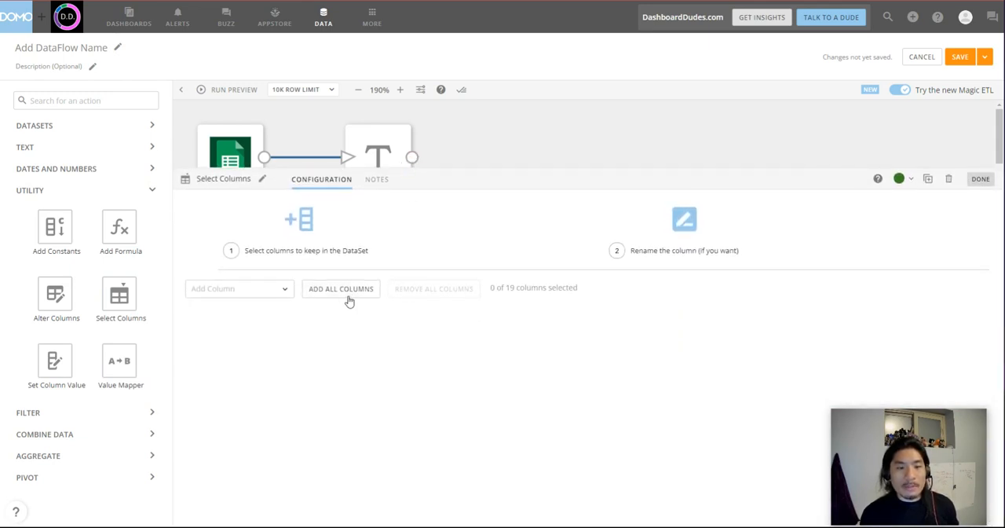
Add all columns to the Select Columns selection, review the list and remove them all.
{"action": "left_click", "coordinate": [344, 290]}
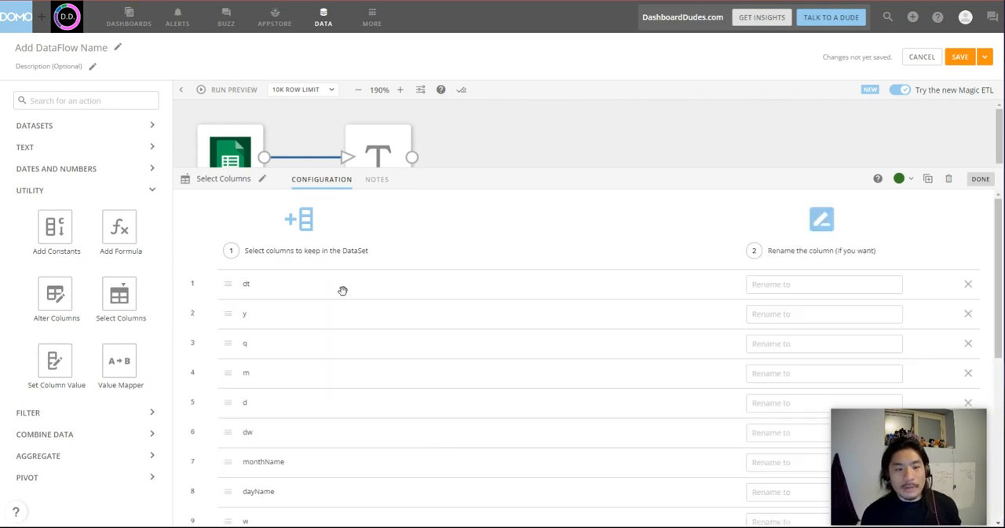
{"action": "scroll", "coordinate": [565, 330], "scroll_direction": "down", "scroll_amount": 5}
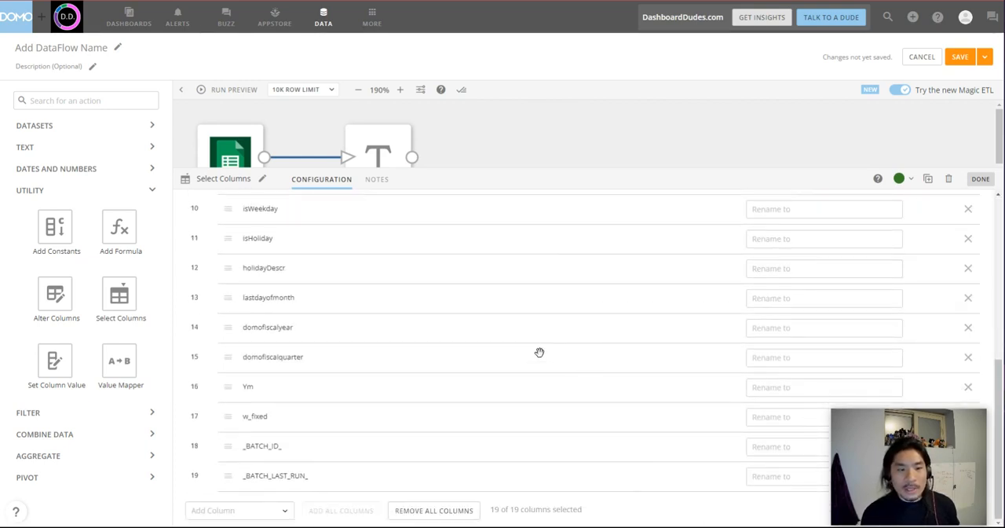
{"action": "scroll", "coordinate": [539, 353], "scroll_direction": "up", "scroll_amount": 5}
{"action": "scroll", "coordinate": [505, 348], "scroll_direction": "down", "scroll_amount": 5}
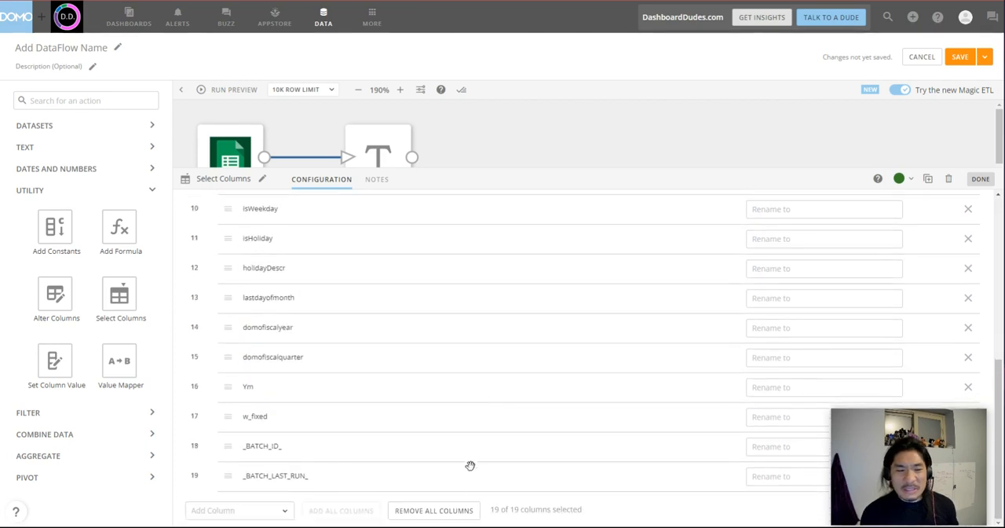
{"action": "left_click", "coordinate": [437, 511]}
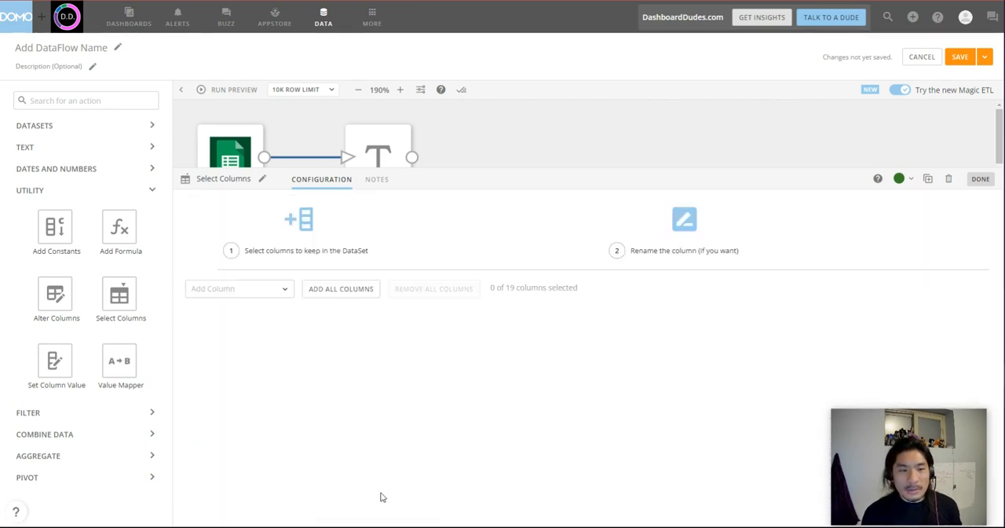
Add the dt column to the columns kept by the Select Columns action.
{"action": "left_click", "coordinate": [245, 290]}
{"action": "left_click", "coordinate": [244, 318]}
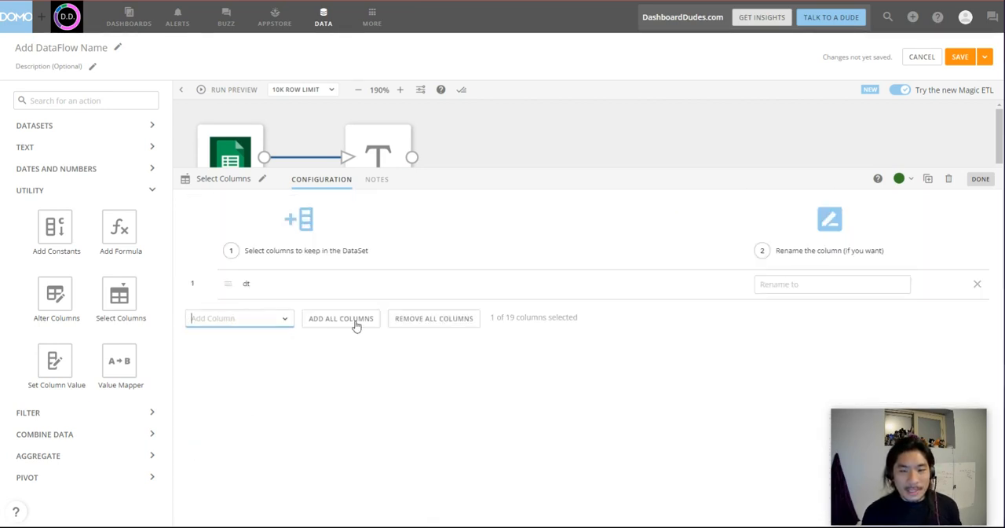
Rename the dt column to Date, add monthName and dayName to the kept columns, and finish the Select Columns configuration.
{"action": "left_click", "coordinate": [784, 286]}
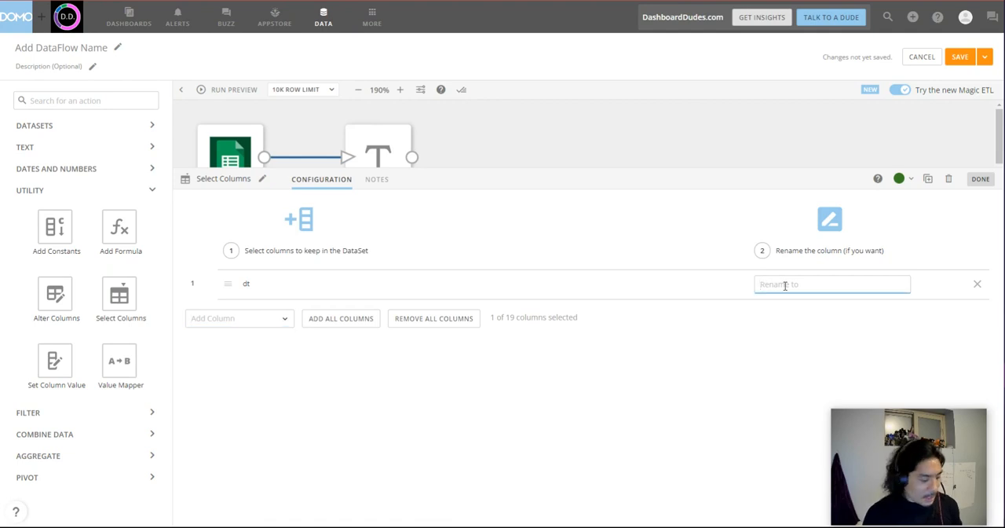
{"action": "type", "text": "Date"}
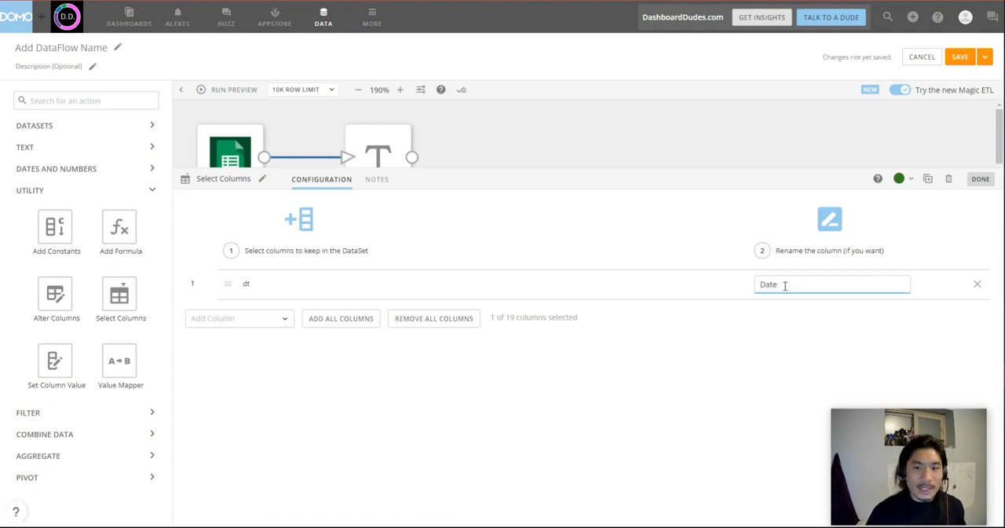
{"action": "left_click", "coordinate": [257, 317]}
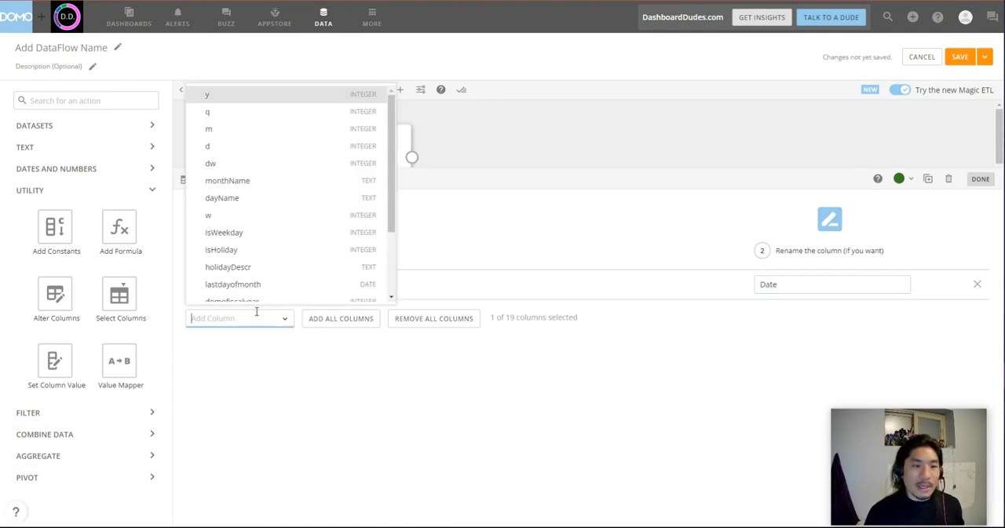
{"action": "left_click", "coordinate": [258, 181]}
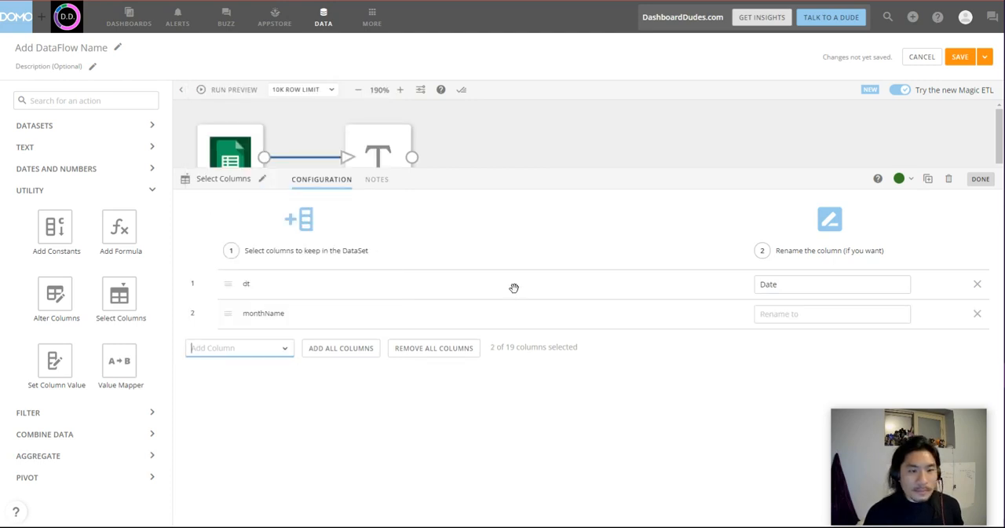
{"action": "left_click", "coordinate": [283, 354]}
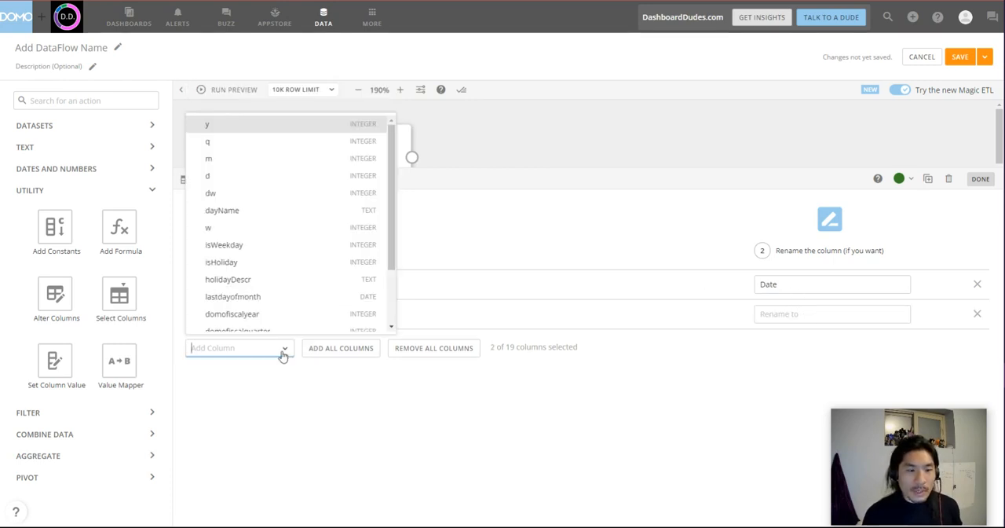
{"action": "left_click", "coordinate": [287, 211]}
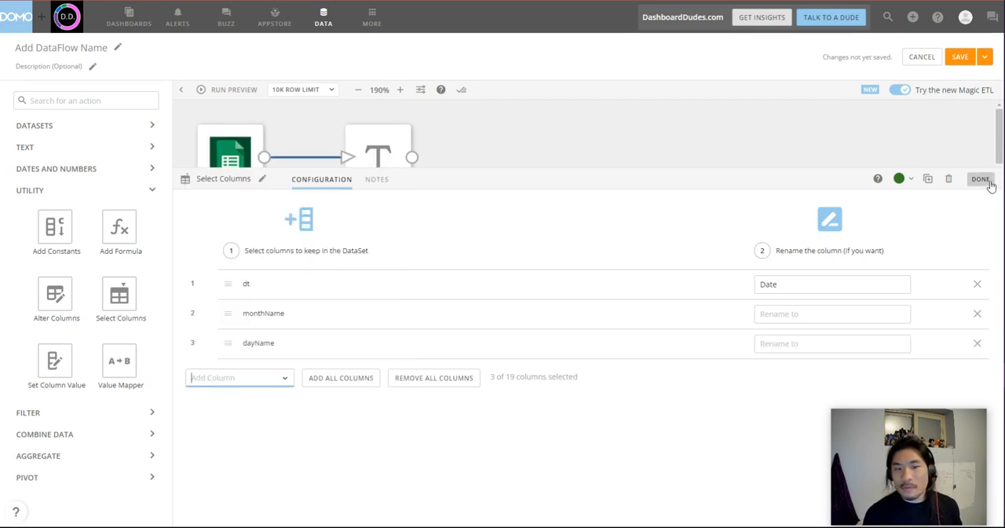
{"action": "left_click_drag", "start_coordinate": [639, 168], "coordinate": [623, 377]}
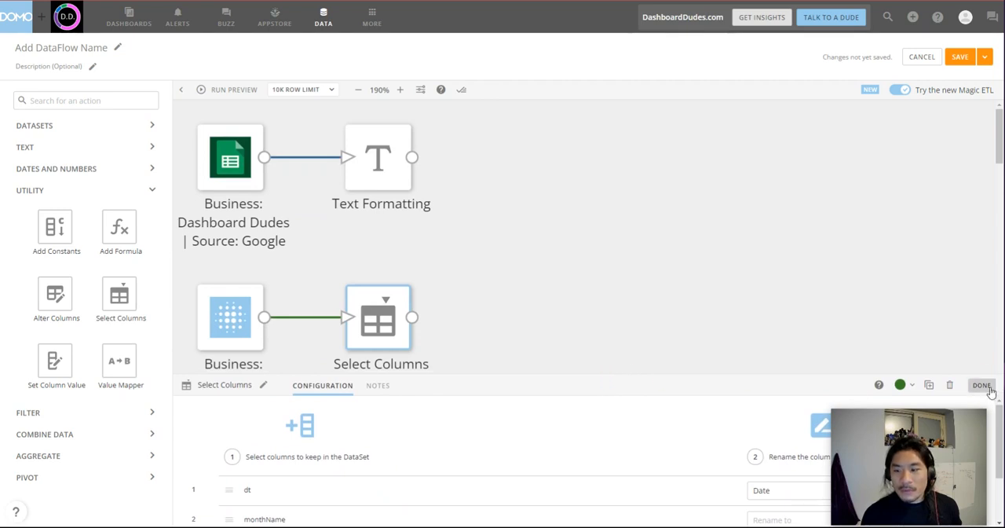
{"action": "left_click", "coordinate": [982, 386]}
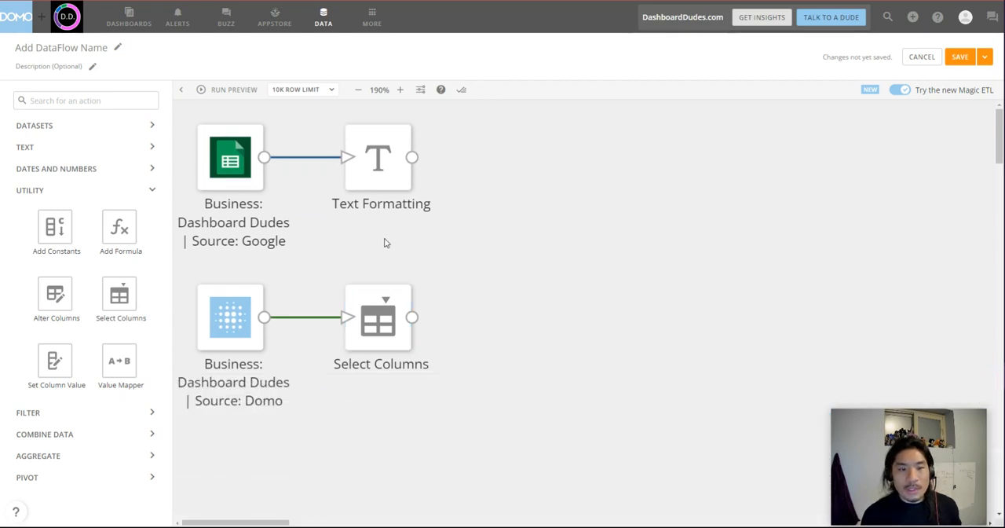
Show the Combine Data and Aggregate actions and collapse the Utility group.
{"action": "left_click", "coordinate": [123, 455]}
{"action": "left_click", "coordinate": [128, 440]}
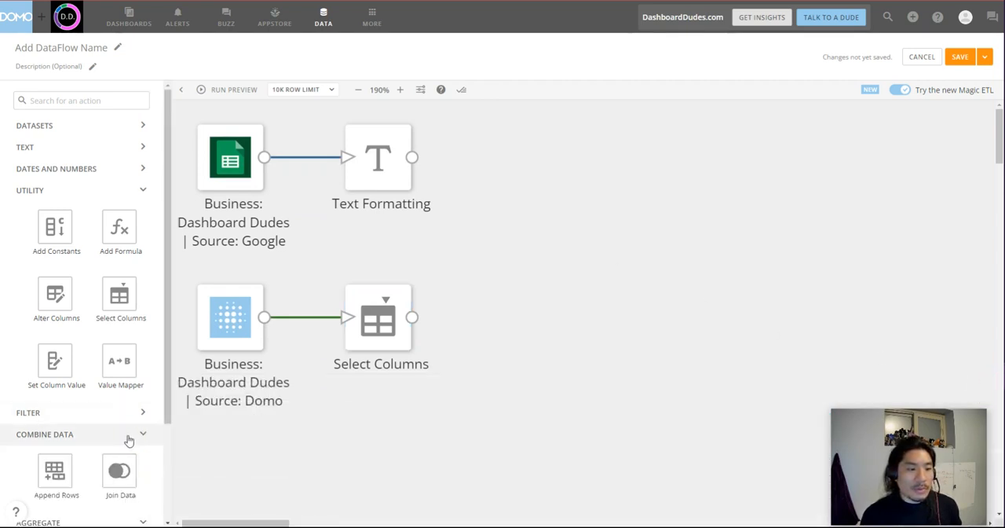
{"action": "left_click", "coordinate": [143, 190]}
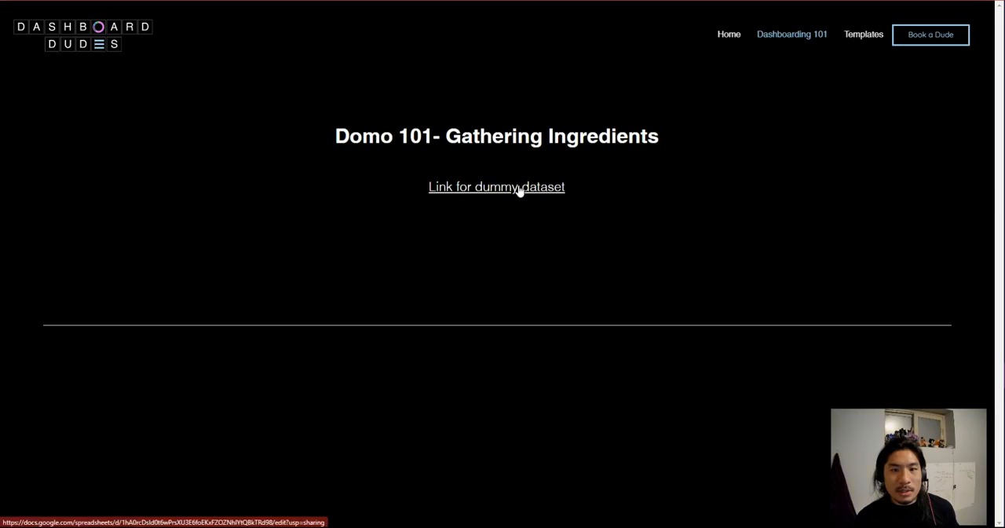
Switch to the Dummy Data Google Sheet and, on the Joins explained sheet, collapse the right table's columns and the Left Join and Inner Join rows.
{"action": "left_click", "coordinate": [520, 187]}
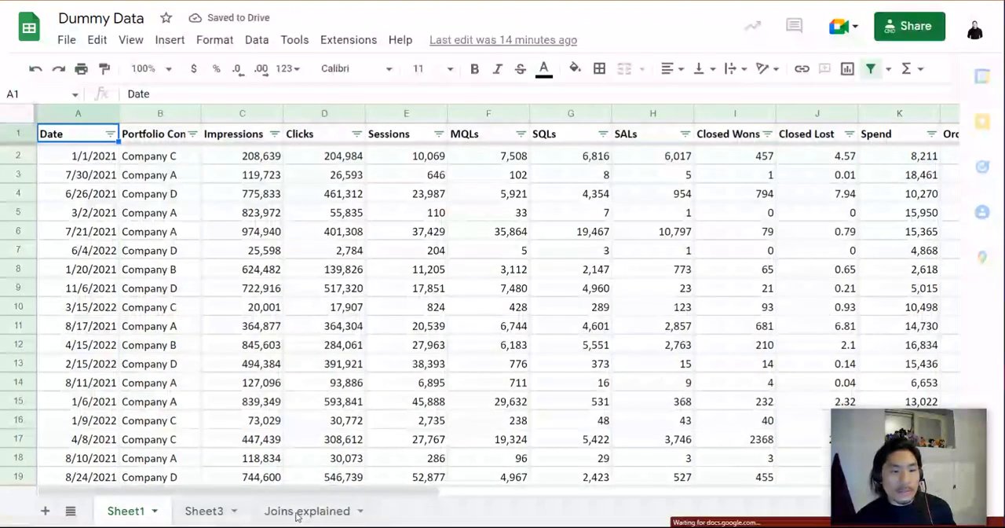
{"action": "left_click", "coordinate": [297, 512]}
{"action": "left_click", "coordinate": [488, 116]}
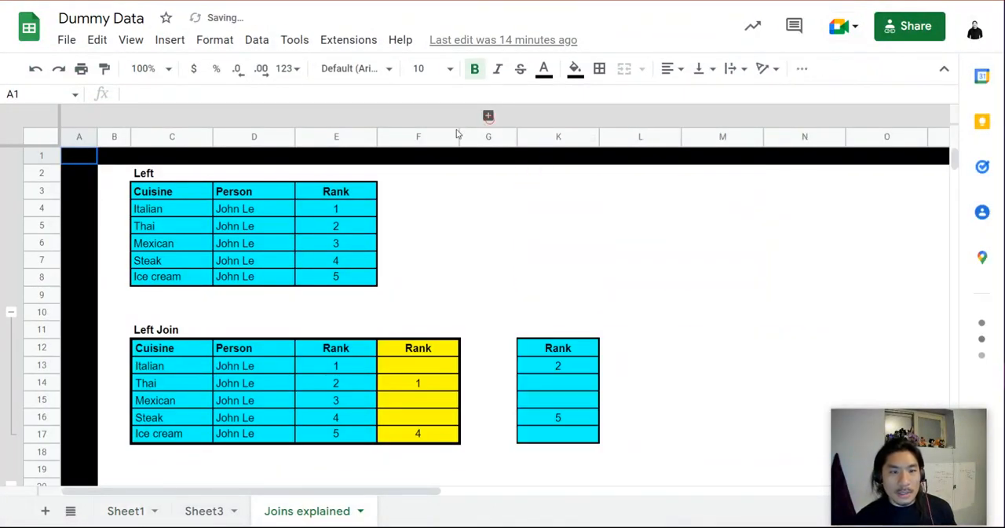
{"action": "left_click", "coordinate": [11, 312]}
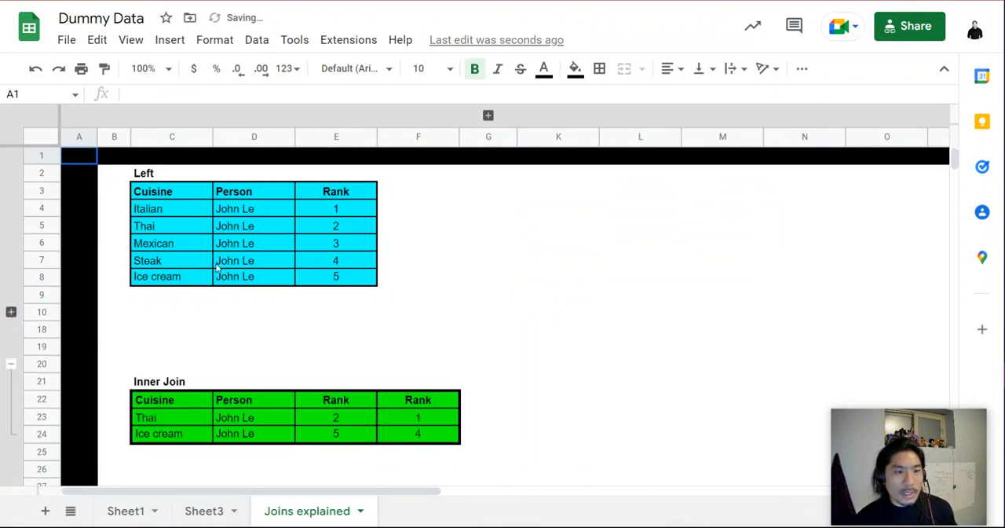
{"action": "left_click", "coordinate": [11, 364]}
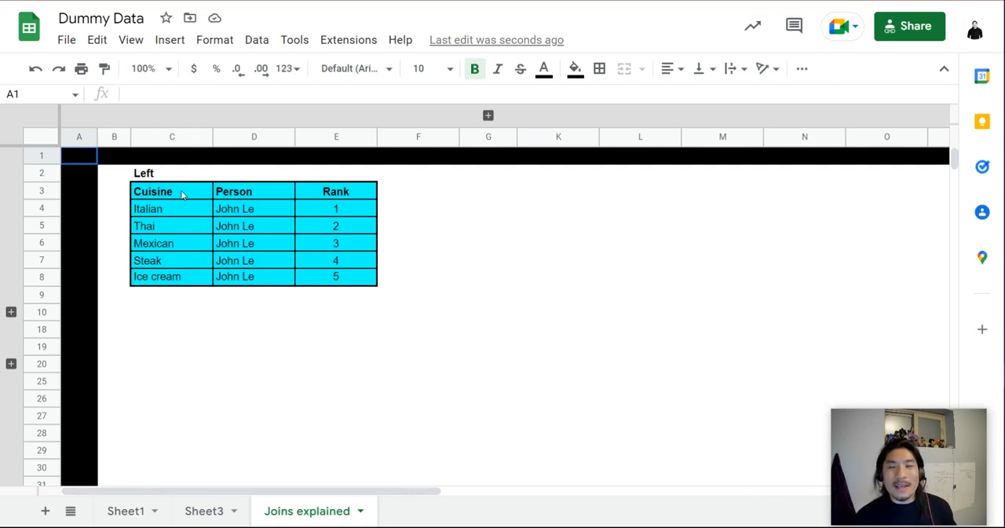
Expand the right table's columns and the Left Join rows, and compare the joined tables with the Left and Right source tables.
{"action": "left_click", "coordinate": [488, 117]}
{"action": "left_click", "coordinate": [553, 210]}
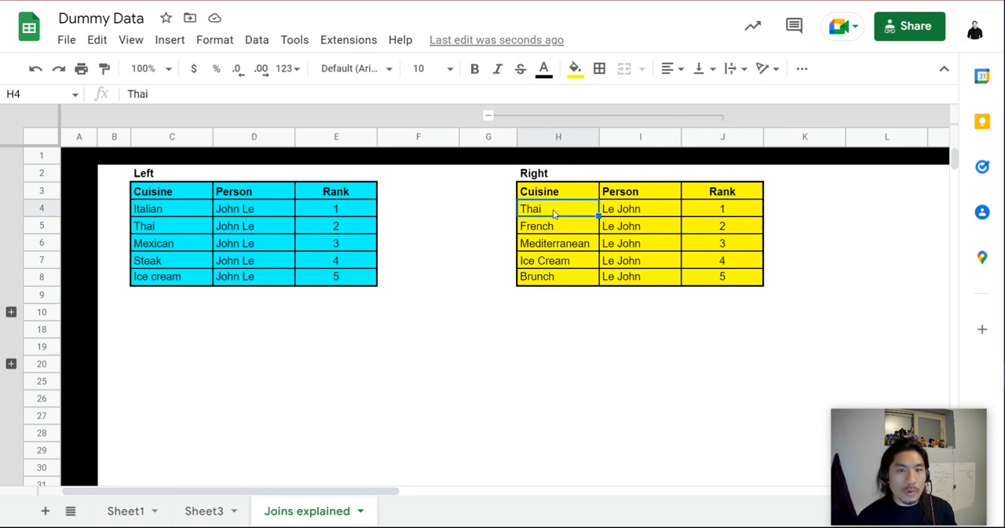
{"action": "left_click", "coordinate": [11, 312]}
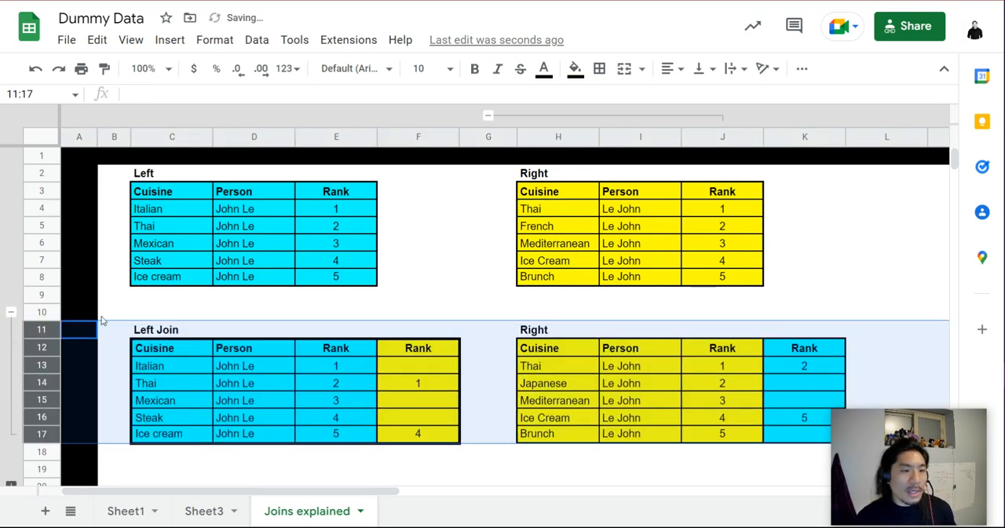
{"action": "left_click", "coordinate": [448, 272]}
{"action": "scroll", "coordinate": [326, 360], "scroll_direction": "down", "scroll_amount": 3}
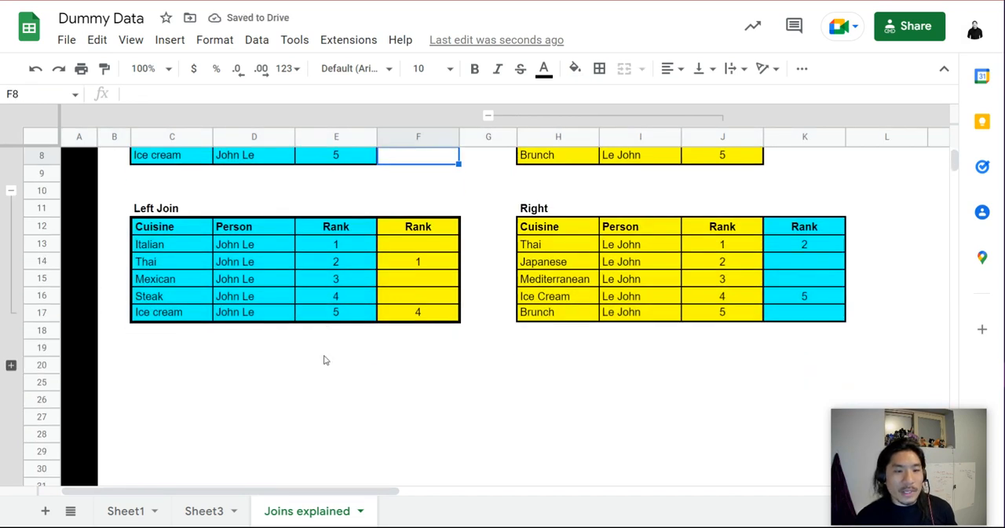
{"action": "scroll", "coordinate": [326, 359], "scroll_direction": "down", "scroll_amount": 1}
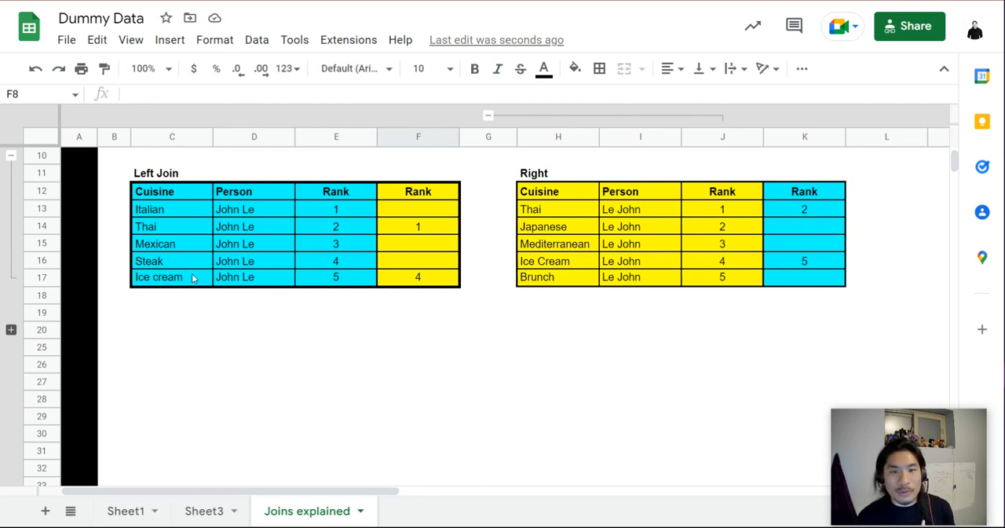
{"action": "scroll", "coordinate": [197, 287], "scroll_direction": "up", "scroll_amount": 3}
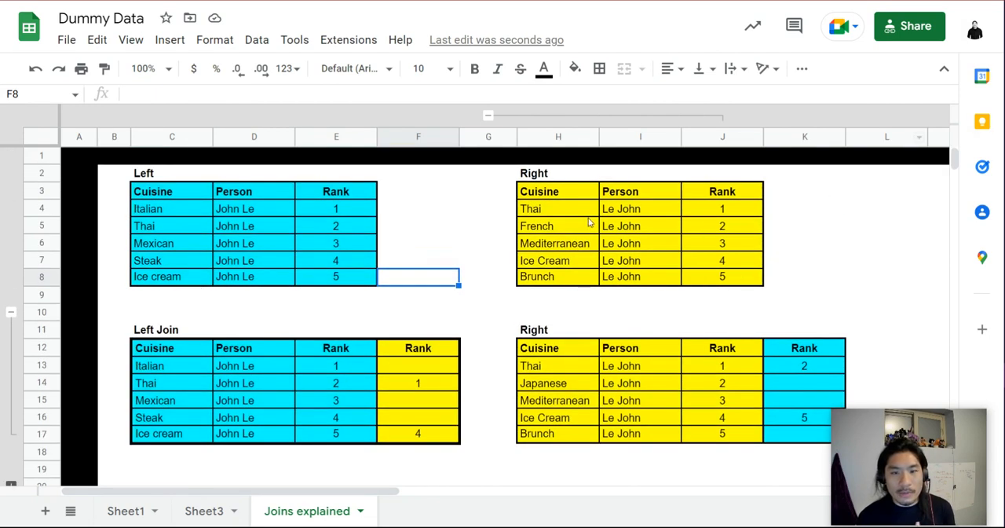
{"action": "scroll", "coordinate": [438, 382], "scroll_direction": "down", "scroll_amount": 2}
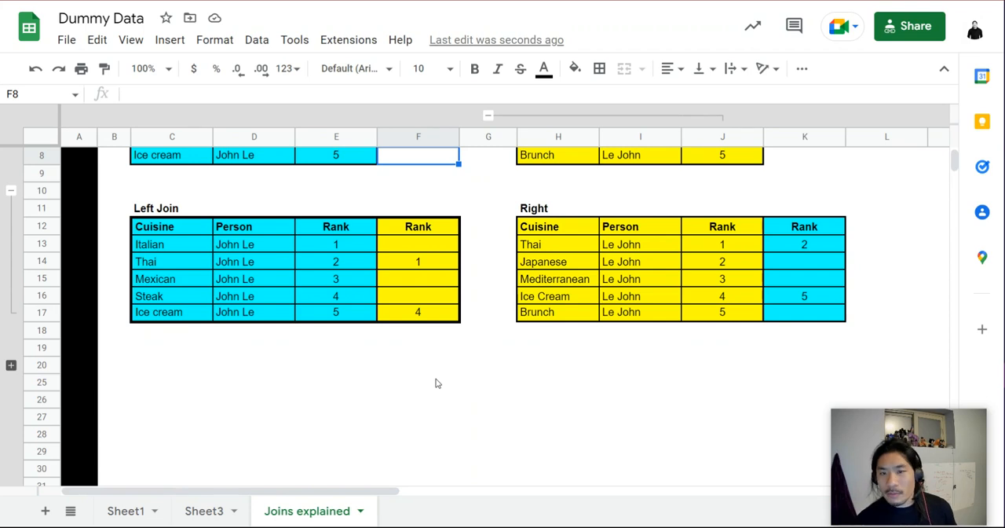
Expand the Inner Join rows and compare the inner join table with the Left and Right tables.
{"action": "left_click", "coordinate": [11, 366]}
{"action": "scroll", "coordinate": [516, 294], "scroll_direction": "down", "scroll_amount": 3}
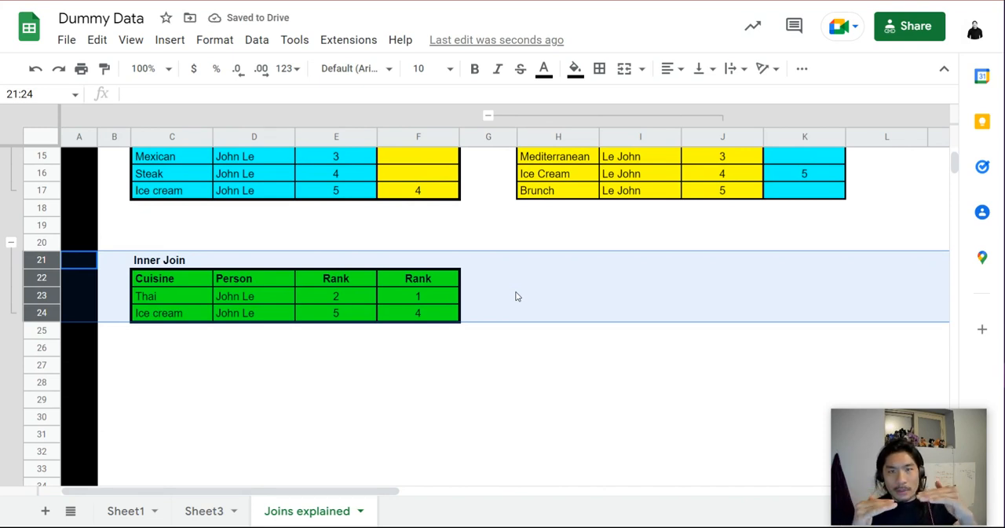
{"action": "scroll", "coordinate": [515, 294], "scroll_direction": "up", "scroll_amount": 3}
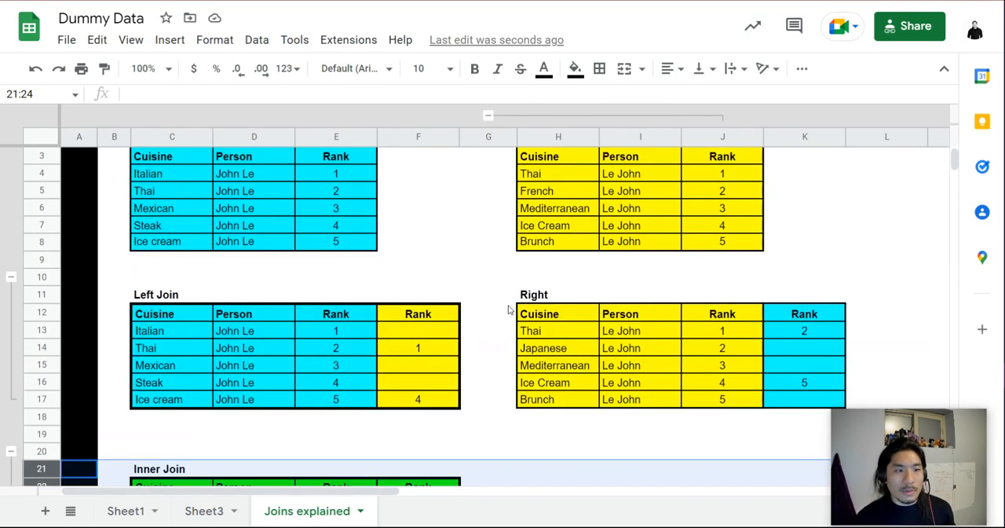
{"action": "scroll", "coordinate": [357, 291], "scroll_direction": "up", "scroll_amount": 1}
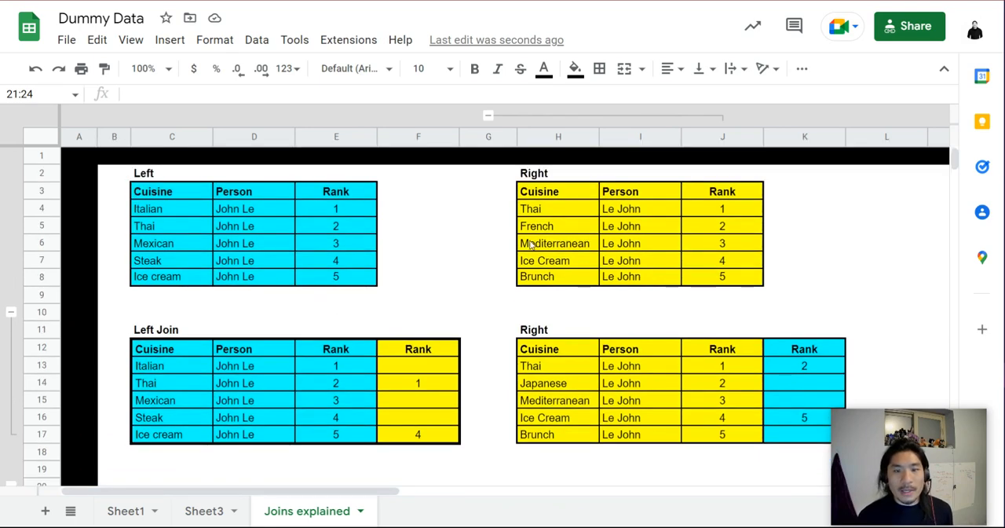
{"action": "scroll", "coordinate": [355, 272], "scroll_direction": "down", "scroll_amount": 4}
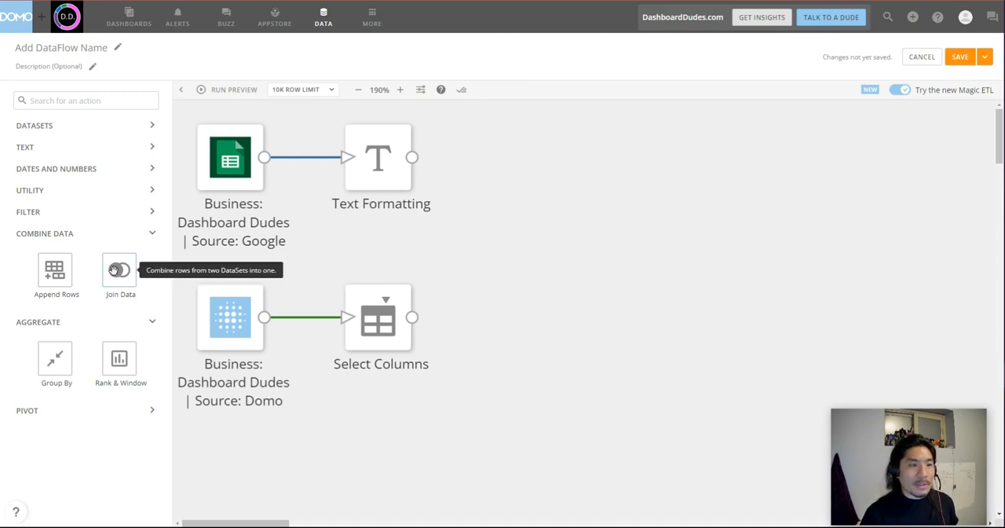
Switch back to the Domo dataflow and add a Join Data action fed by Text Formatting and Select Columns.
{"action": "left_click_drag", "start_coordinate": [115, 271], "coordinate": [539, 227]}
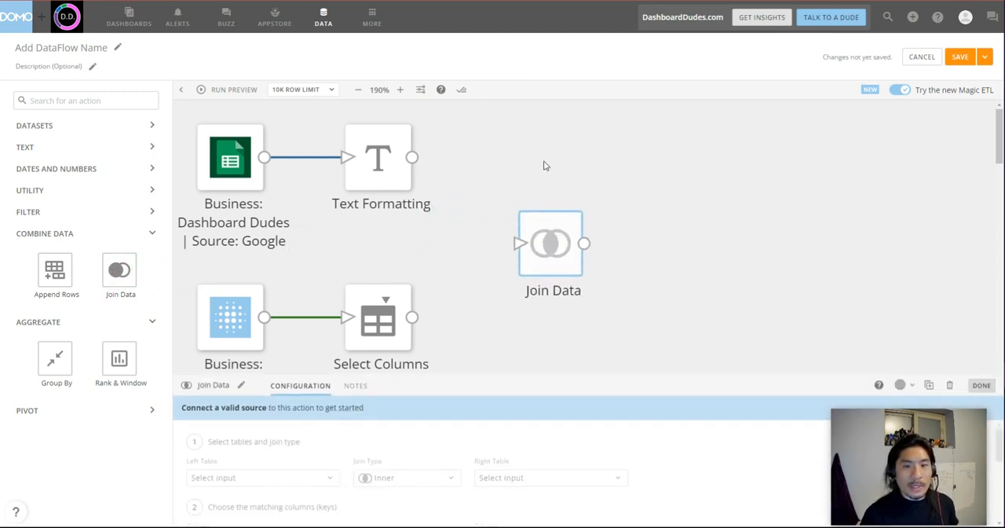
{"action": "left_click", "coordinate": [546, 165]}
{"action": "left_click_drag", "start_coordinate": [411, 157], "coordinate": [519, 243]}
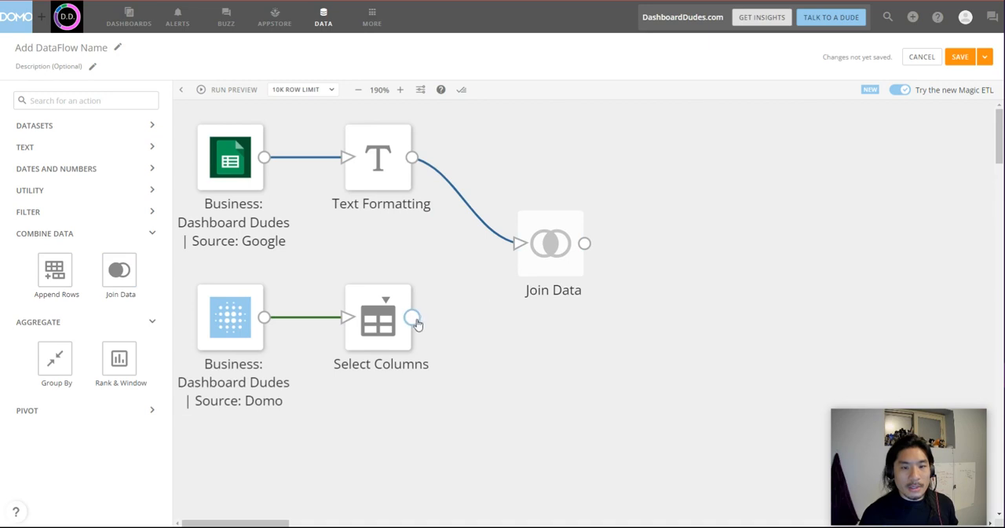
{"action": "left_click_drag", "start_coordinate": [418, 324], "coordinate": [522, 245]}
Configure the Join Data action as a Left Outer join with Text Formatting as the left table.
{"action": "left_click", "coordinate": [550, 244]}
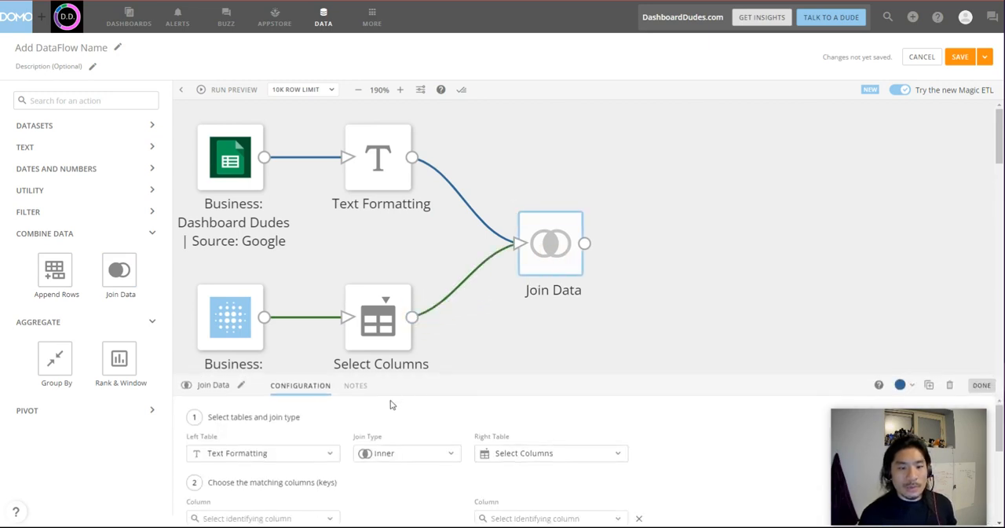
{"action": "left_click_drag", "start_coordinate": [410, 375], "coordinate": [409, 321]}
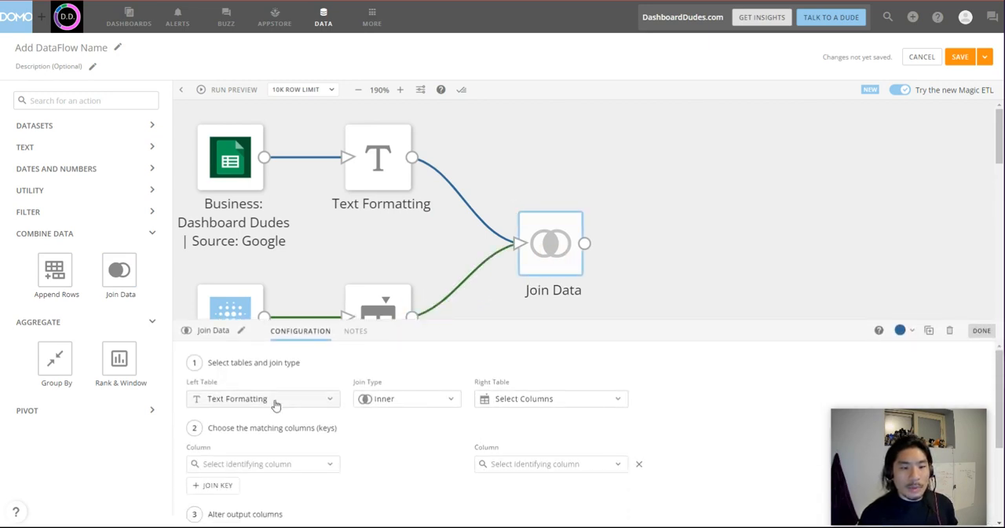
{"action": "left_click", "coordinate": [274, 400]}
{"action": "left_click", "coordinate": [392, 399]}
{"action": "left_click", "coordinate": [416, 285]}
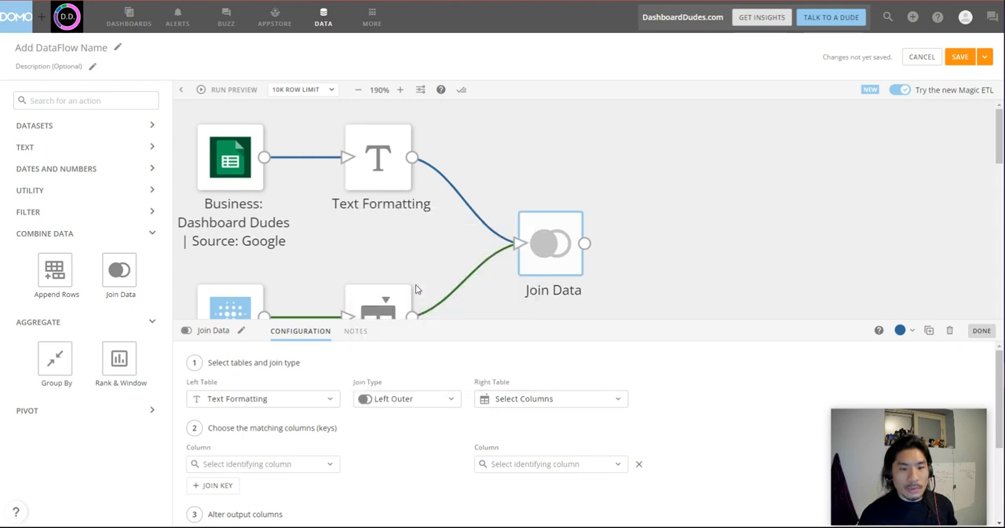
Match the two joined tables on the Date column of each.
{"action": "left_click", "coordinate": [264, 469]}
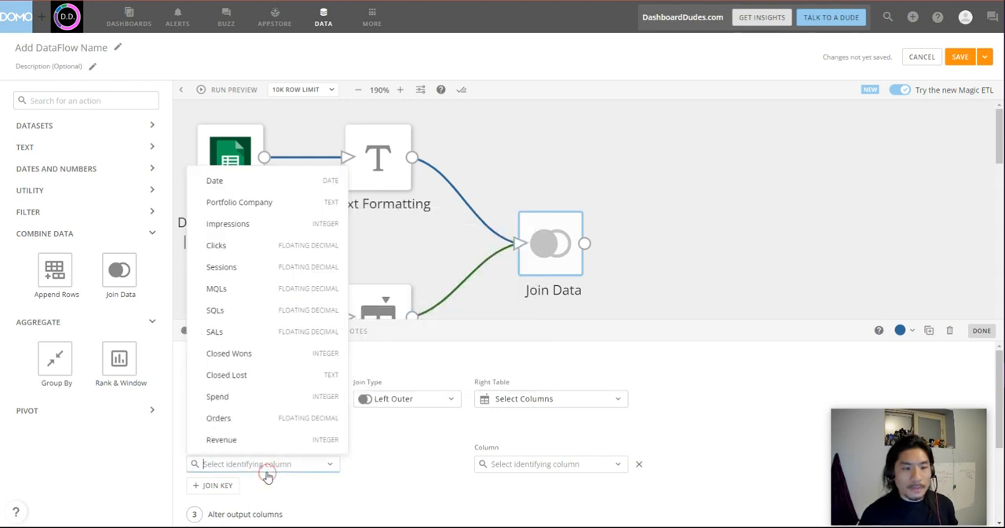
{"action": "left_click", "coordinate": [298, 181]}
{"action": "left_click", "coordinate": [521, 464]}
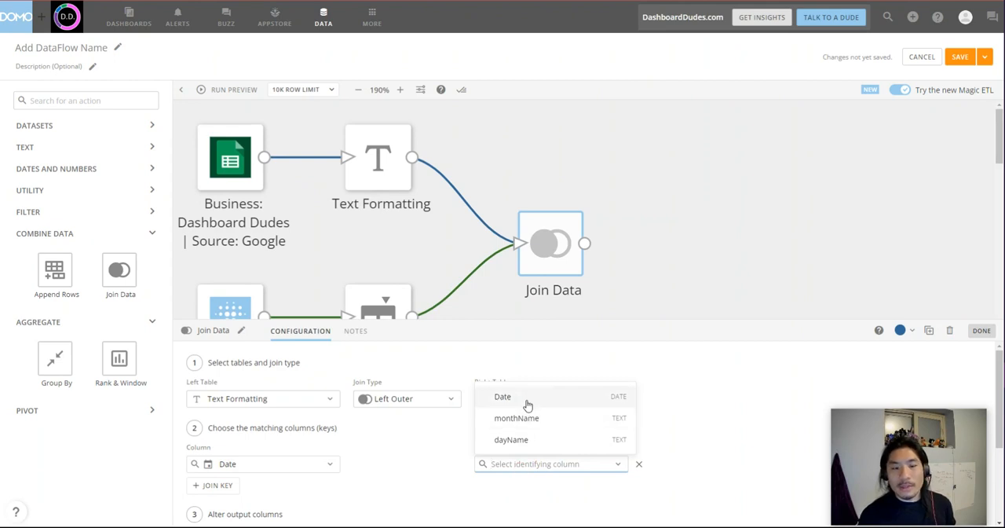
{"action": "left_click", "coordinate": [526, 404]}
Auto-fix the column naming conflict on the right table so its Date column is dropped, and finish the join configuration.
{"action": "scroll", "coordinate": [410, 479], "scroll_direction": "down", "scroll_amount": 3}
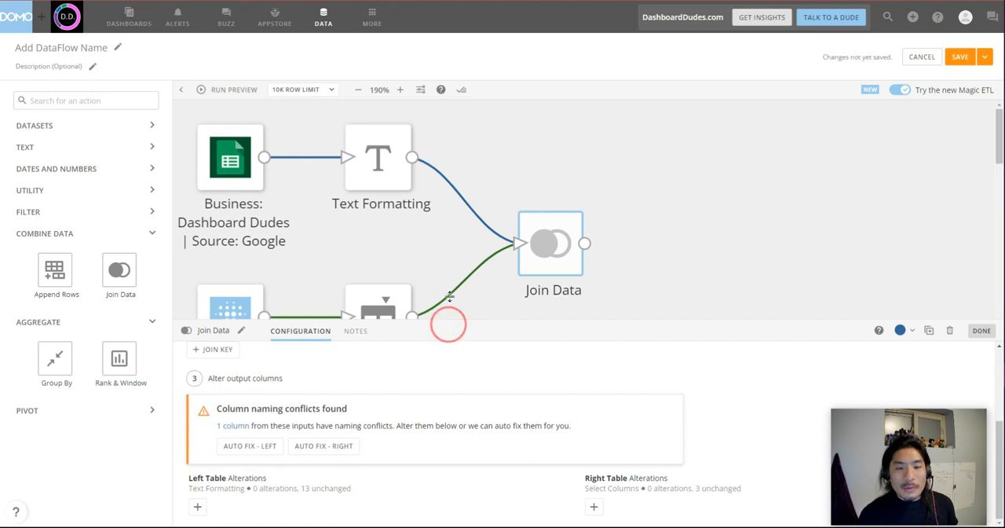
{"action": "left_click_drag", "start_coordinate": [447, 318], "coordinate": [434, 188]}
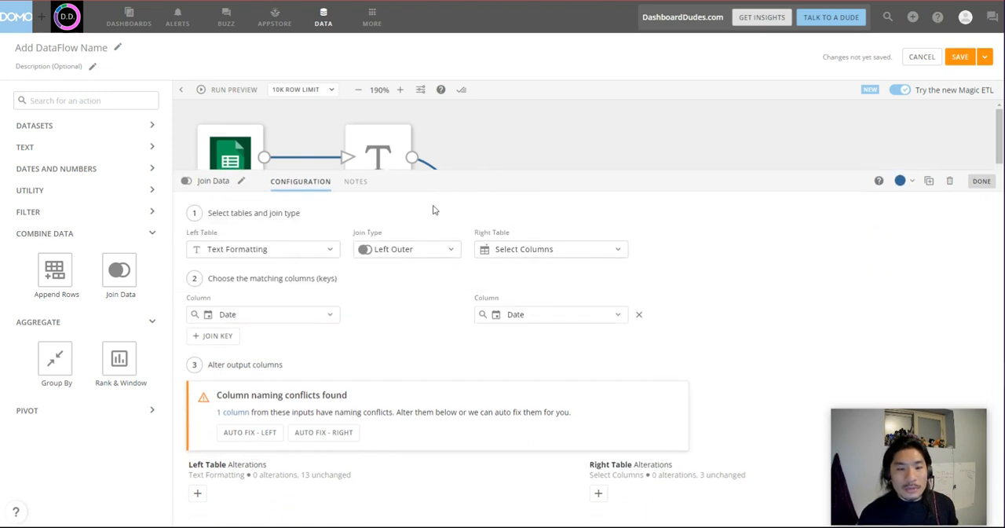
{"action": "left_click", "coordinate": [334, 436]}
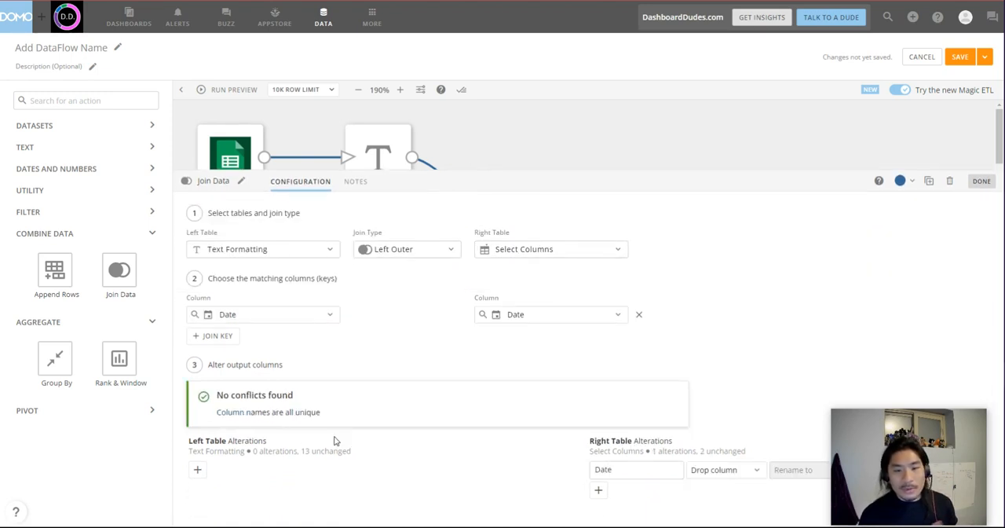
{"action": "left_click", "coordinate": [982, 182]}
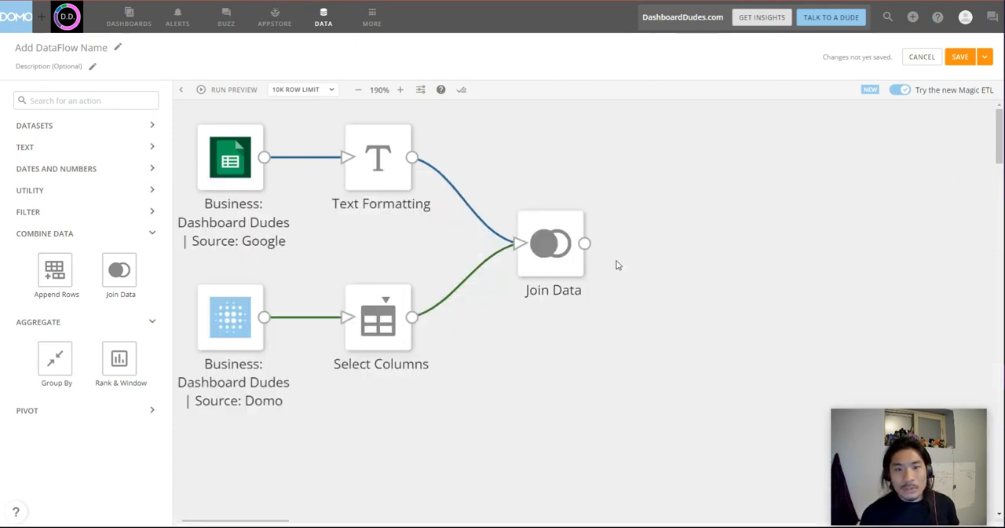
Add a second Select Columns action after Join Data and feed it from the join's output.
{"action": "left_click", "coordinate": [132, 198]}
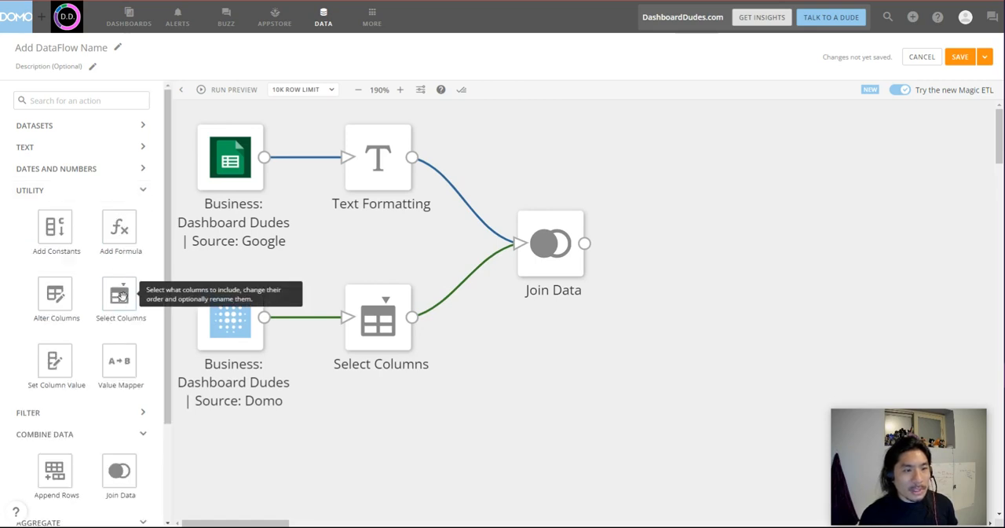
{"action": "left_click_drag", "start_coordinate": [121, 294], "coordinate": [699, 251]}
{"action": "left_click", "coordinate": [665, 152]}
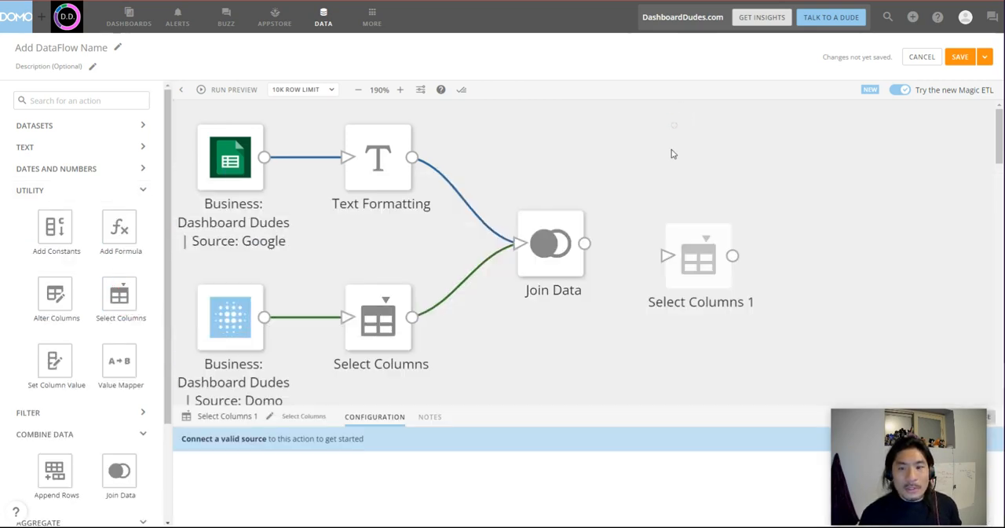
{"action": "left_click_drag", "start_coordinate": [584, 245], "coordinate": [713, 269]}
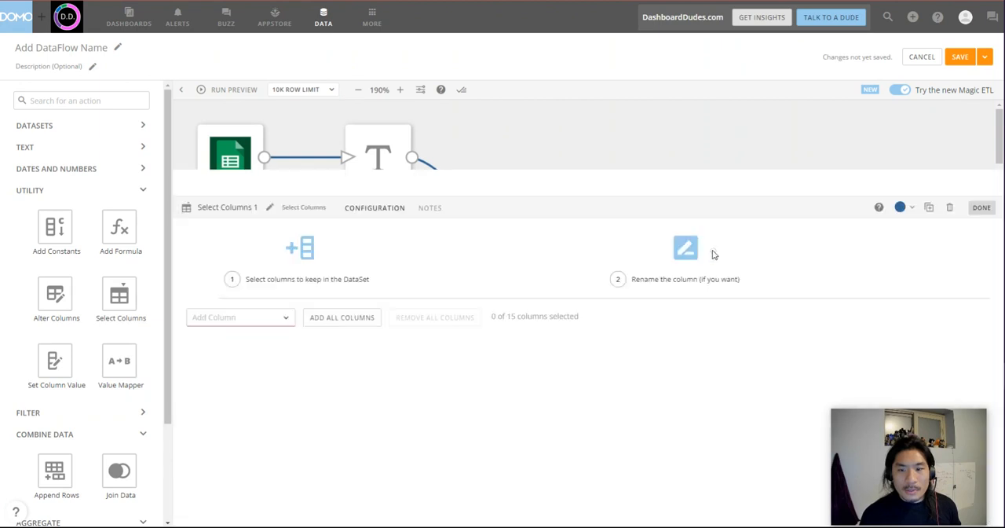
Keep all columns of the joined data in Select Columns 1 and finish its configuration.
{"action": "left_click", "coordinate": [366, 298]}
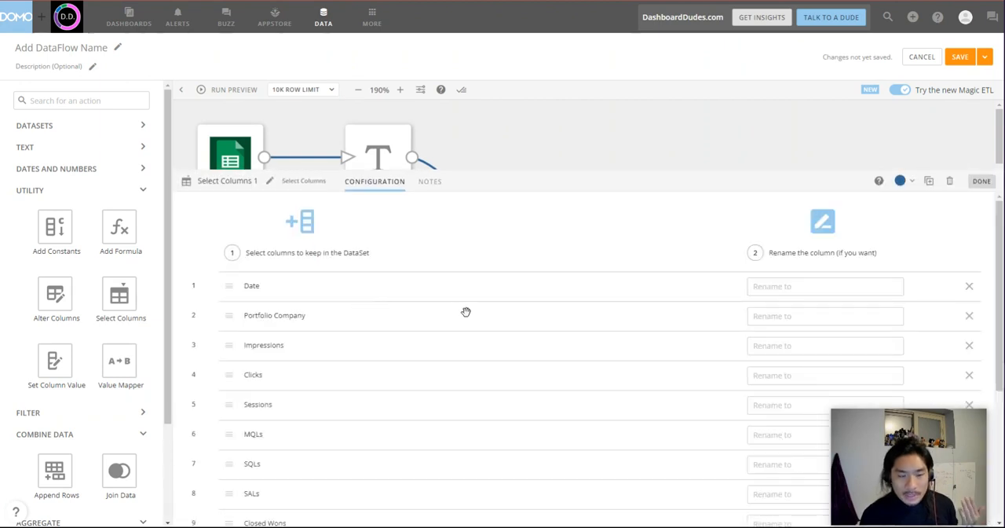
{"action": "scroll", "coordinate": [467, 348], "scroll_direction": "down", "scroll_amount": 3}
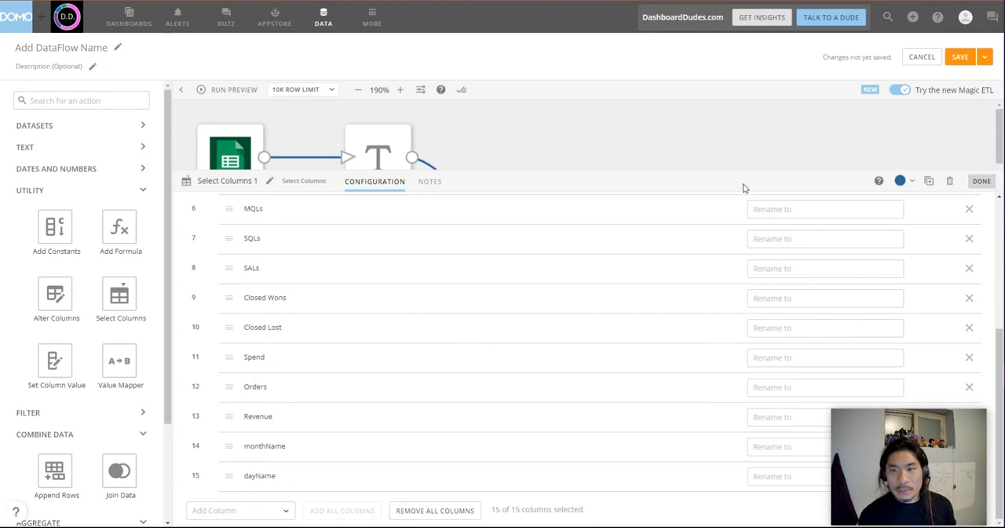
{"action": "left_click_drag", "start_coordinate": [739, 175], "coordinate": [754, 376]}
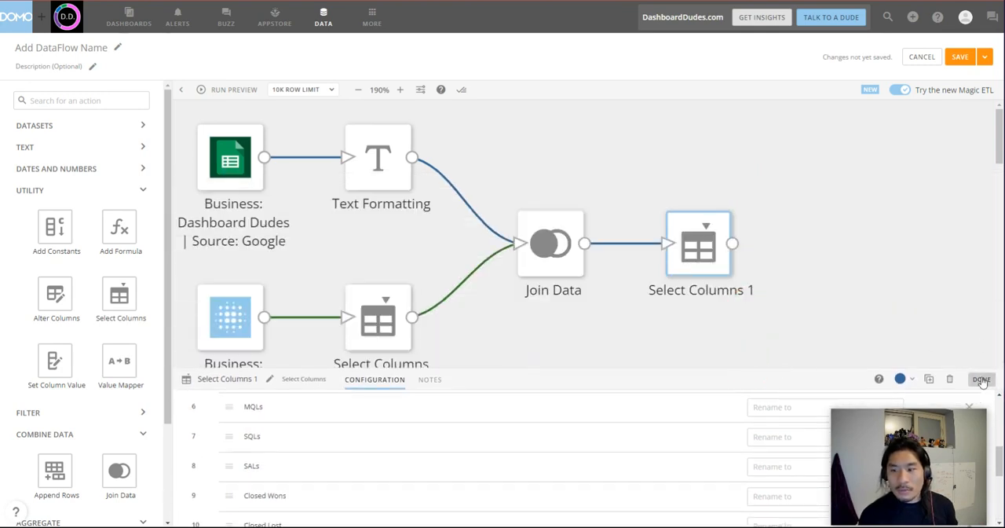
{"action": "left_click", "coordinate": [981, 377]}
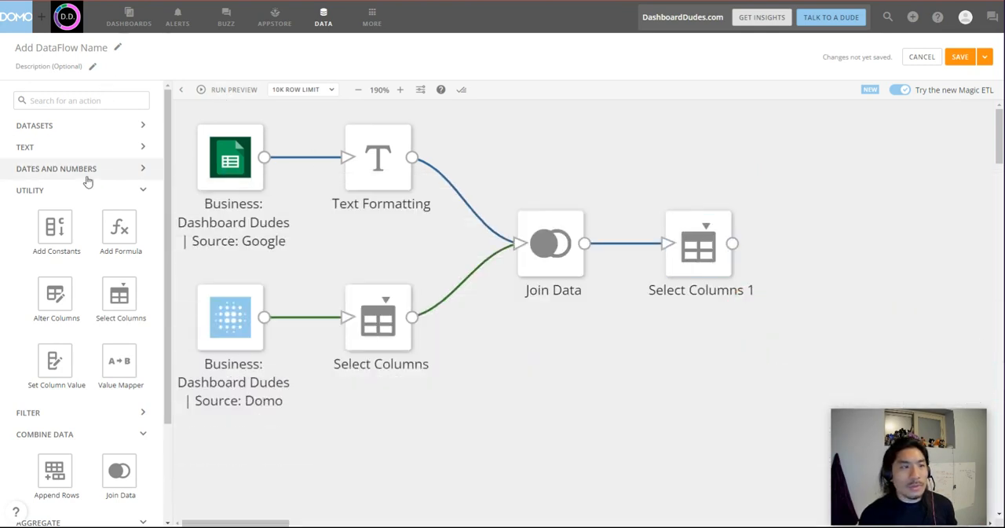
Add an Output DataSet to the canvas and feed it from Select Columns 1.
{"action": "left_click", "coordinate": [114, 128]}
{"action": "left_click_drag", "start_coordinate": [121, 165], "coordinate": [838, 251]}
{"action": "left_click_drag", "start_coordinate": [732, 243], "coordinate": [844, 256]}
Name the dataflow "Business: Dashboard Dudes | Sources: Google Sheets, Domo | Sample combined data".
{"action": "left_click", "coordinate": [84, 47]}
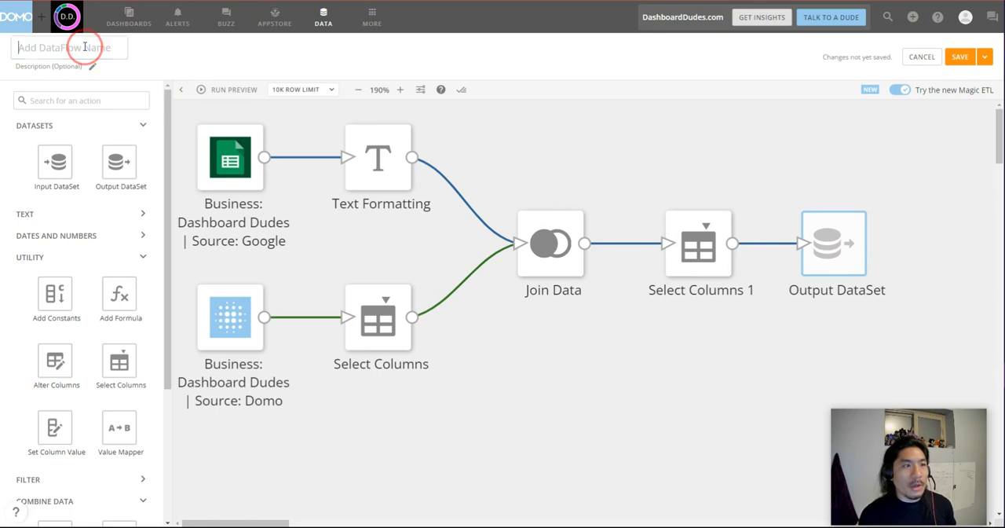
{"action": "type", "text": "Busine"}
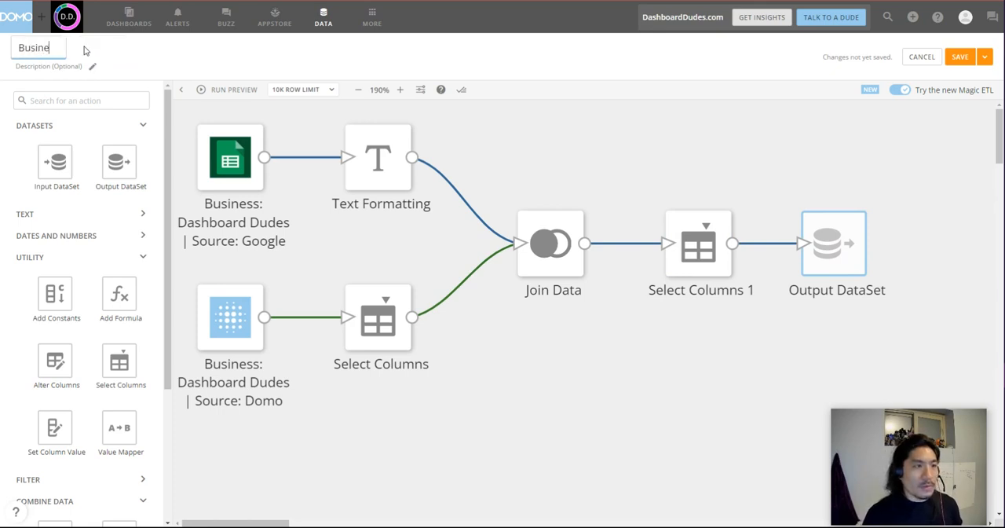
{"action": "type", "text": "ss: Dashb"}
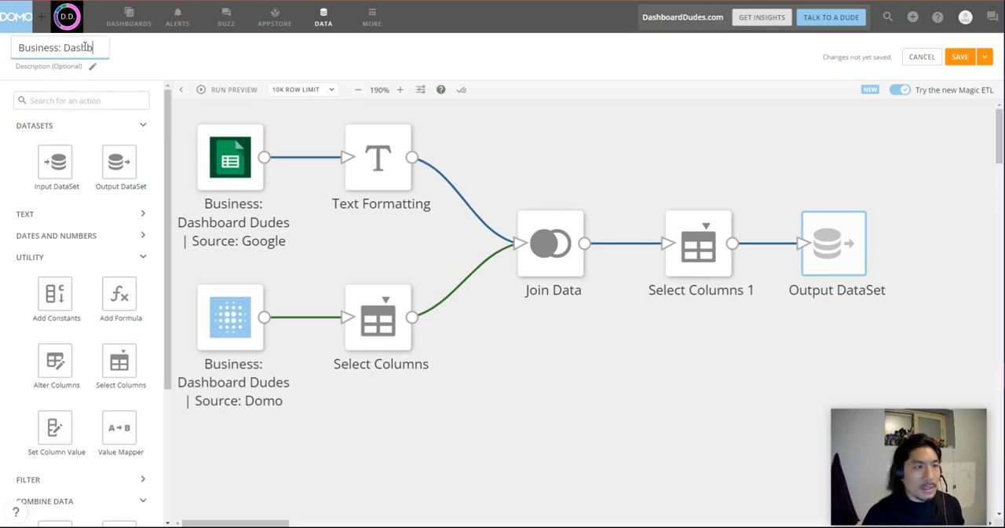
{"action": "type", "text": "oard Dudes |"}
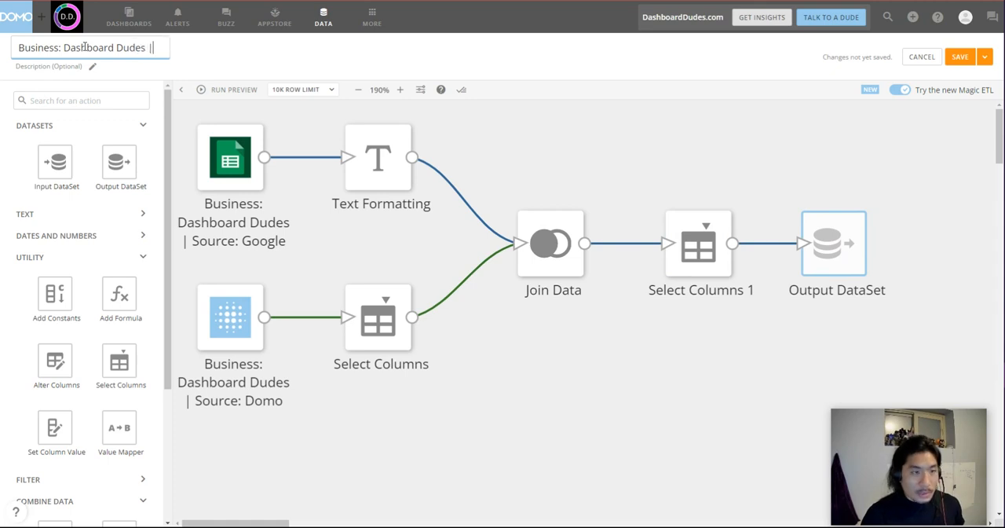
{"action": "type", "text": " Sources: Google"}
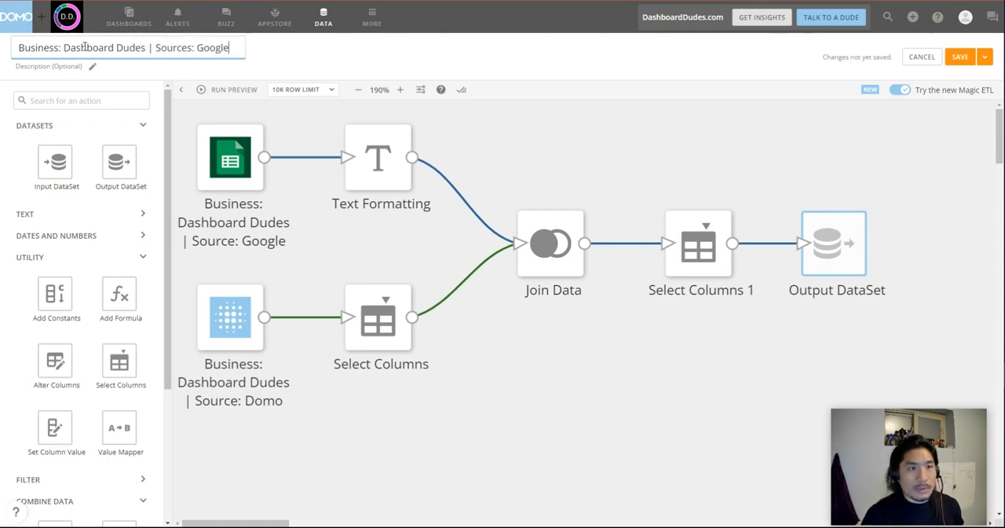
{"action": "type", "text": " Sheets, "}
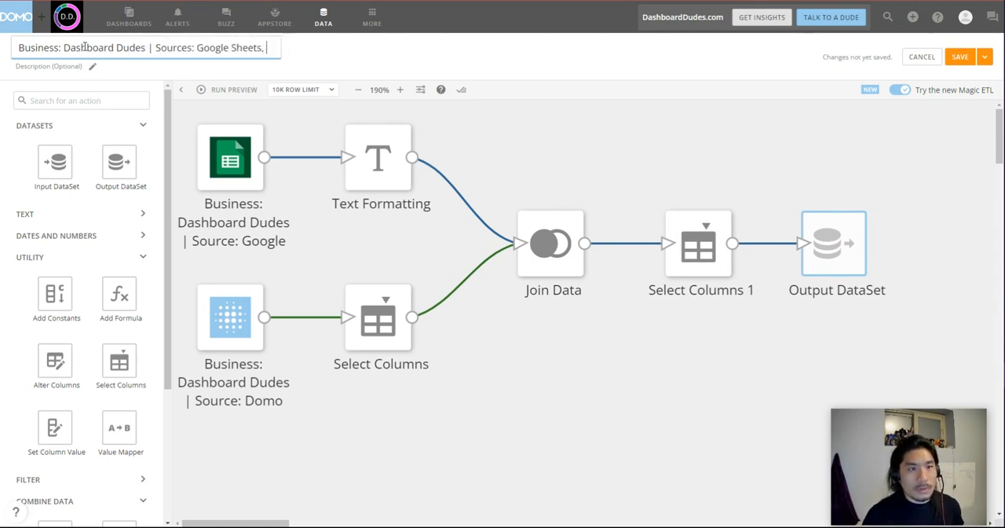
{"action": "type", "text": "Domo |"}
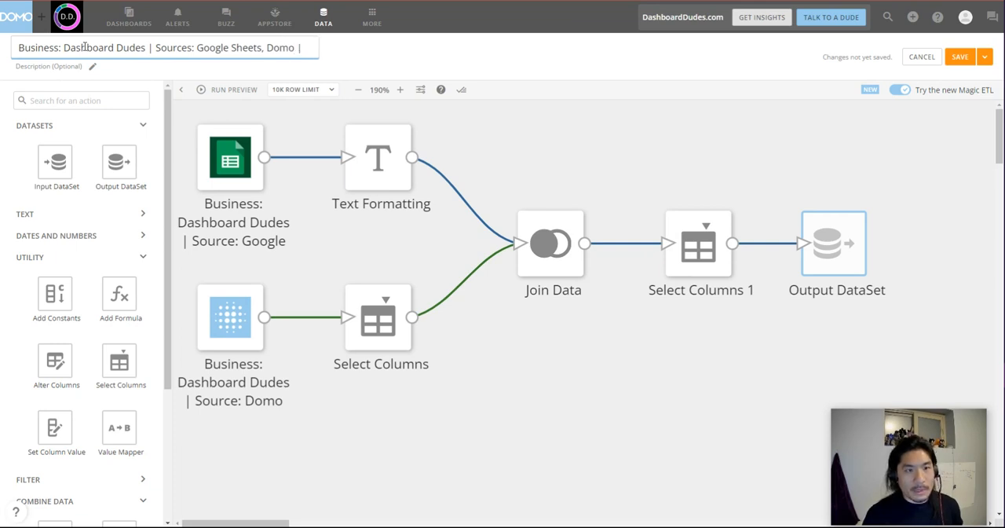
{"action": "type", "text": " Sample combine"}
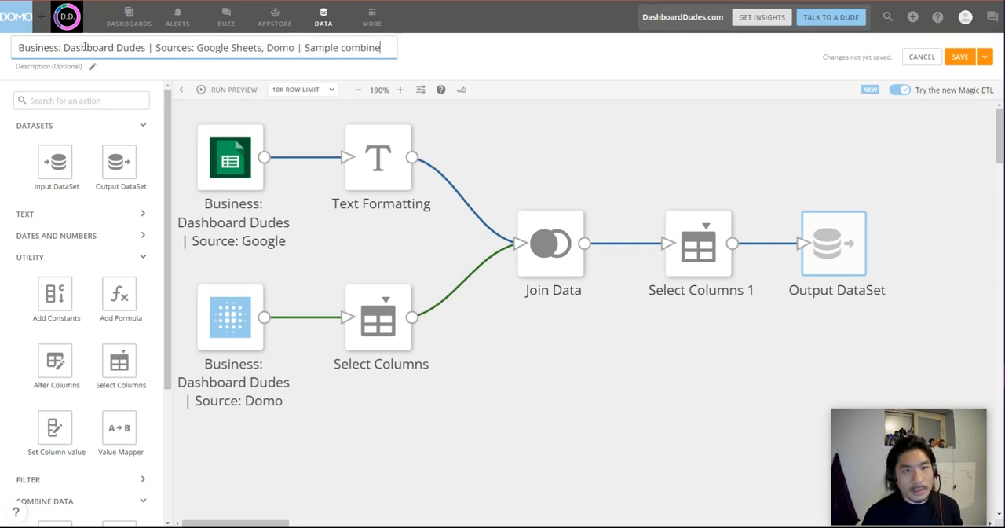
{"action": "type", "text": "d data"}
Copy the dataflow's full name and use it as the name of the Output DataSet.
{"action": "key", "text": "ctrl+a"}
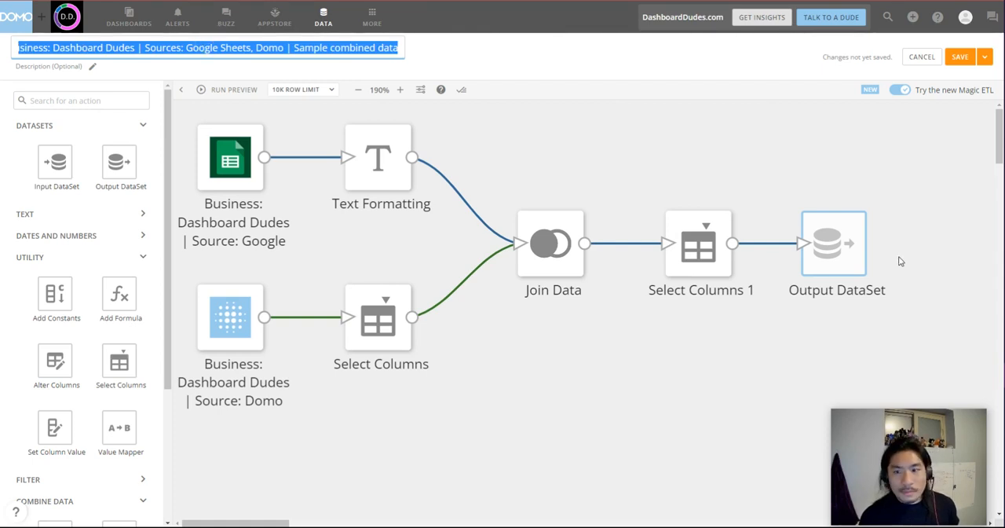
{"action": "left_click", "coordinate": [825, 246]}
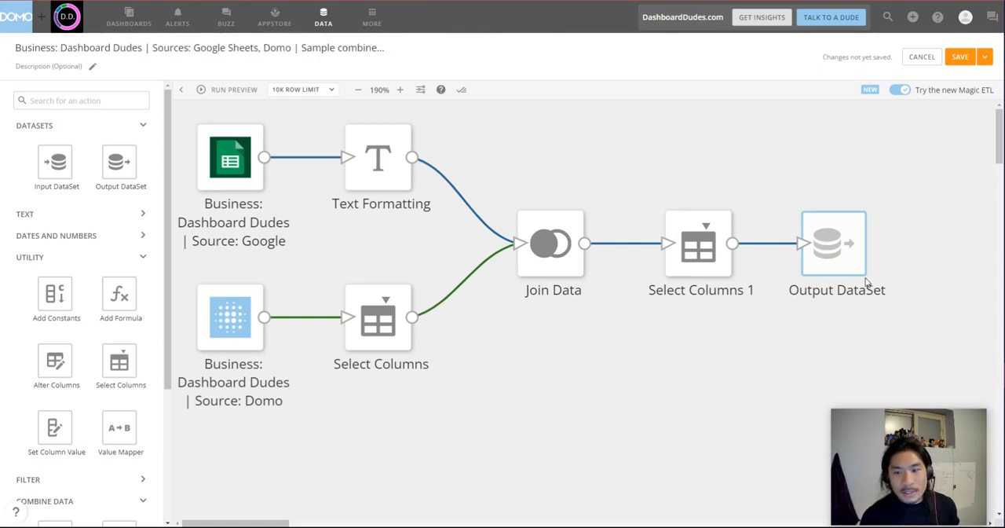
{"action": "left_click", "coordinate": [328, 402]}
{"action": "type", "text": "Business: Dashboard Dudes | Sources: Google Sheets, Domo | Sample combined data"}
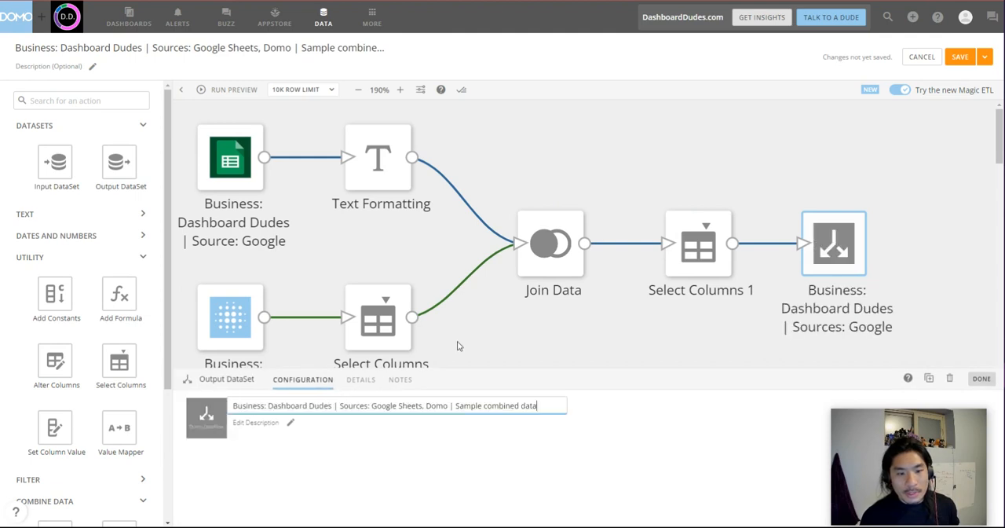
{"action": "left_click", "coordinate": [617, 183]}
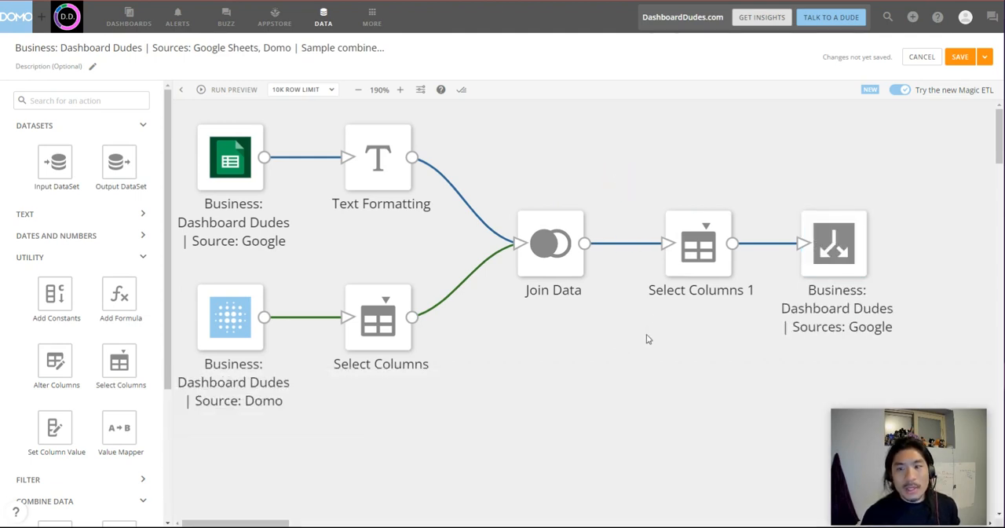
Try a second Output DataSet fed by Join Data, rewire it to Text Formatting, and delete it.
{"action": "left_click_drag", "start_coordinate": [124, 173], "coordinate": [821, 172]}
{"action": "left_click_drag", "start_coordinate": [584, 243], "coordinate": [801, 182]}
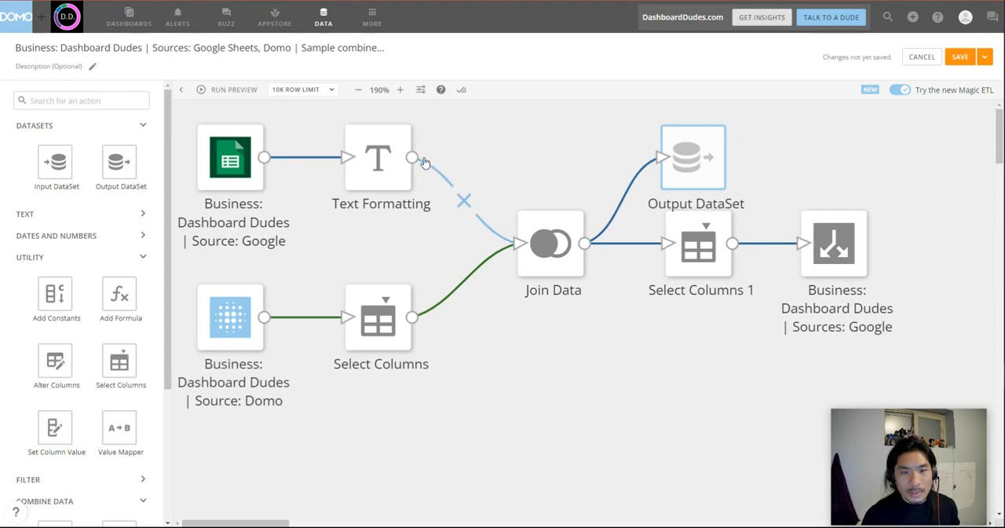
{"action": "left_click", "coordinate": [627, 202]}
{"action": "left_click", "coordinate": [425, 158]}
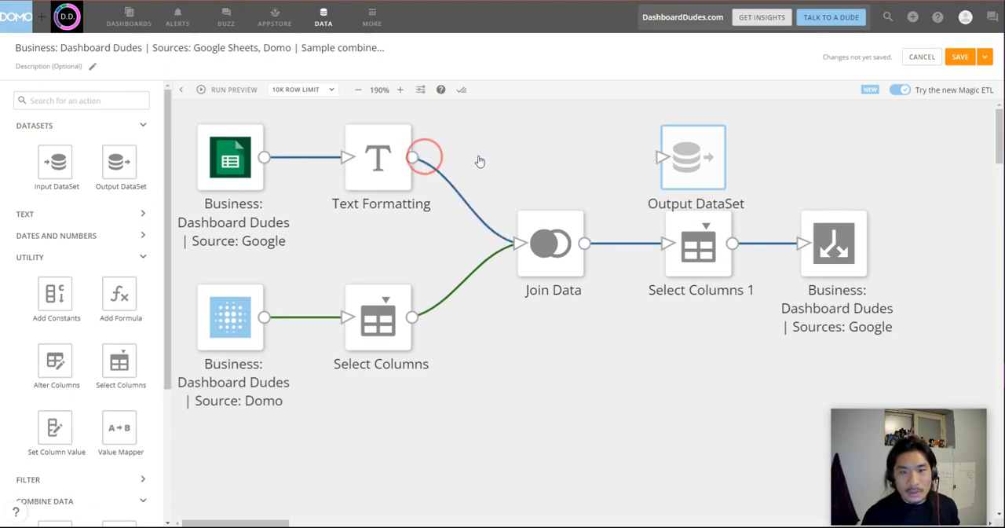
{"action": "left_click_drag", "start_coordinate": [480, 161], "coordinate": [659, 147]}
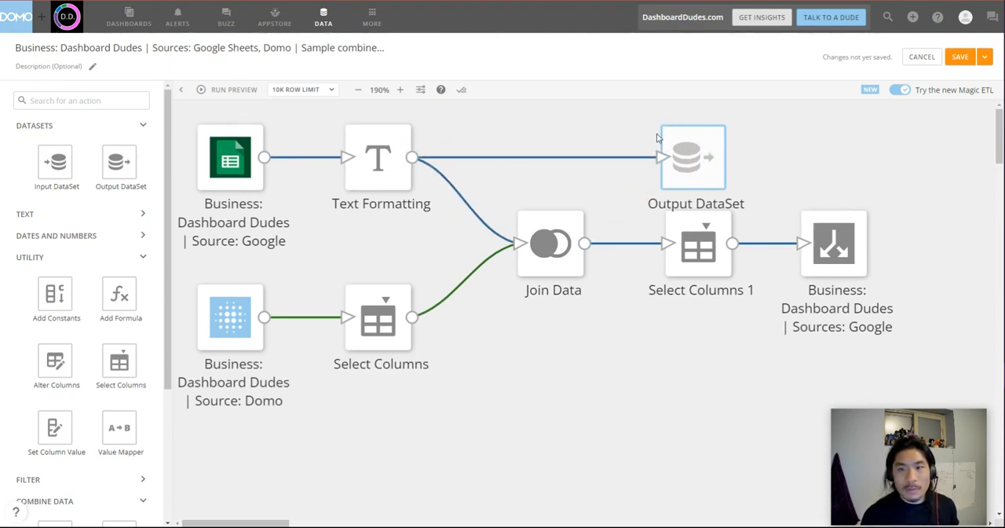
{"action": "left_click", "coordinate": [660, 126]}
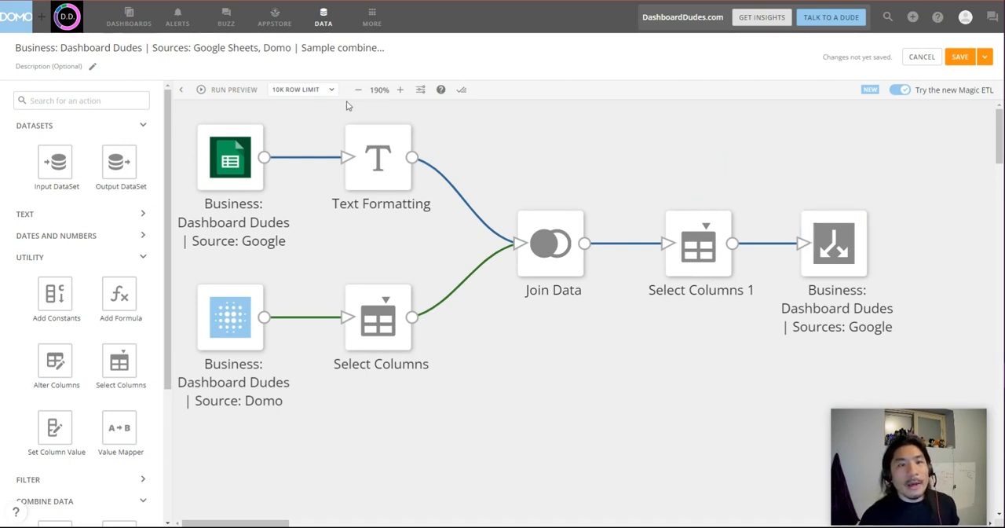
Run the dataflow preview and examine the Portfolio Company values in the Text Formatting preview.
{"action": "left_click", "coordinate": [240, 91]}
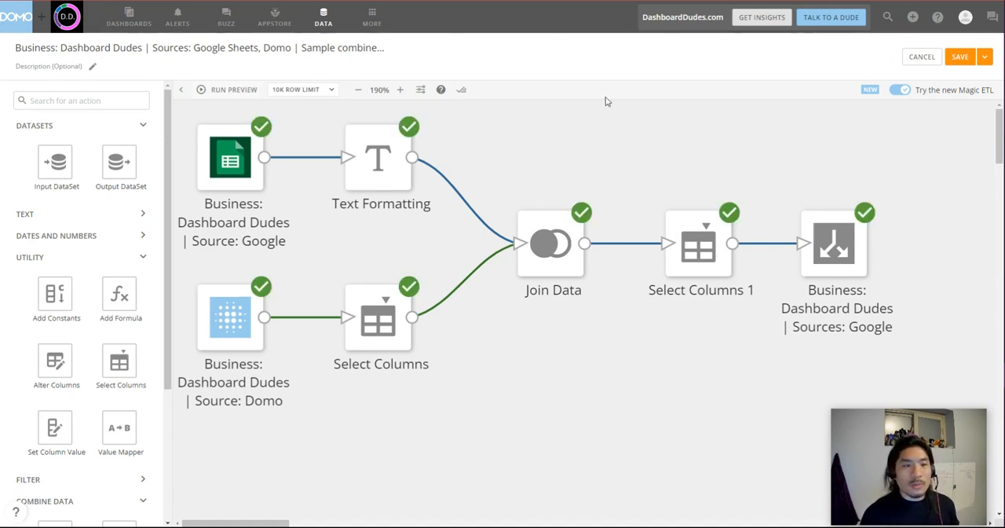
{"action": "left_click", "coordinate": [382, 179]}
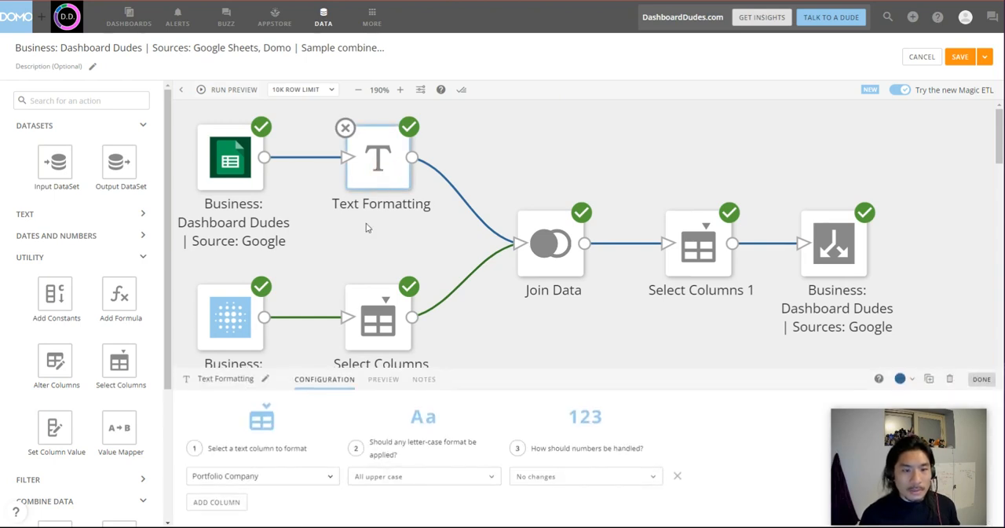
{"action": "left_click", "coordinate": [383, 381]}
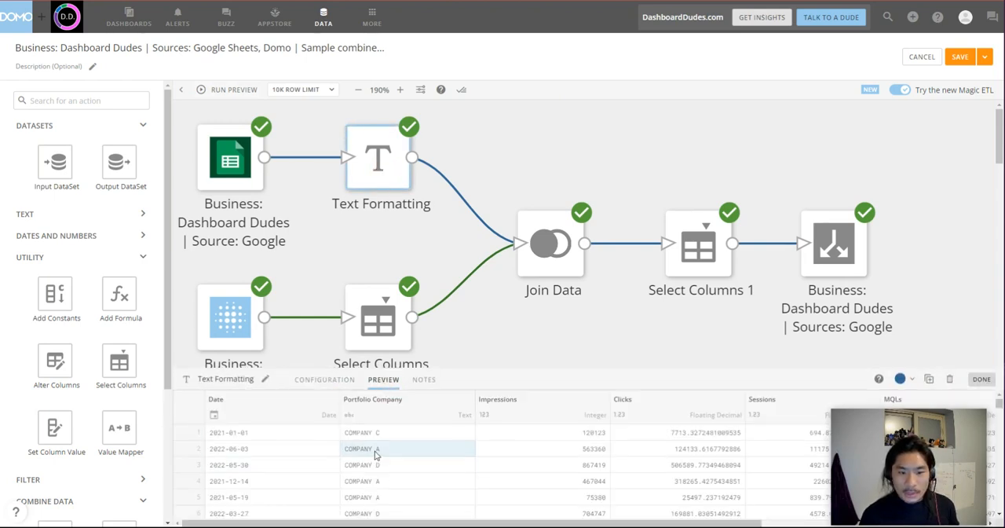
{"action": "left_click", "coordinate": [485, 332]}
Examine the preview rows of the Select Columns action on the Domo calendar branch.
{"action": "left_click", "coordinate": [384, 346]}
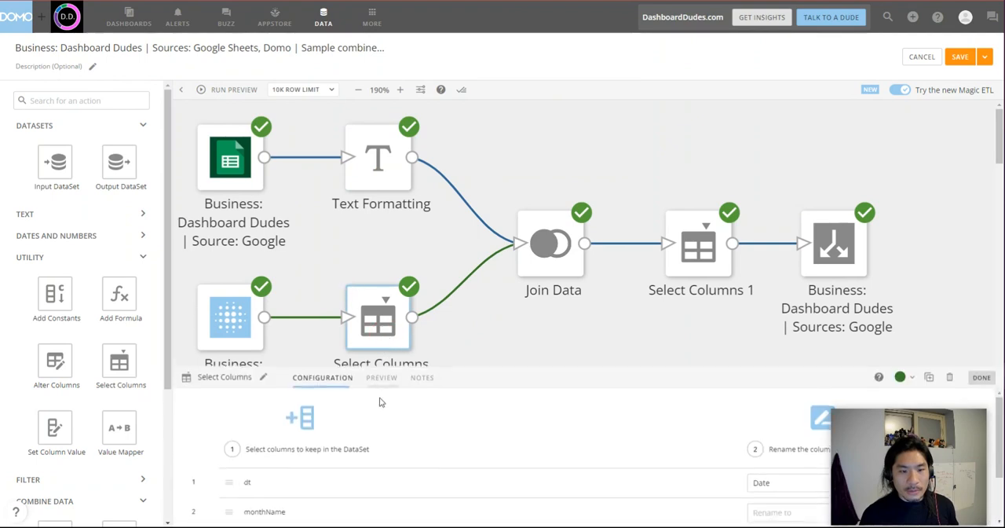
{"action": "left_click", "coordinate": [382, 379]}
{"action": "left_click_drag", "start_coordinate": [442, 369], "coordinate": [456, 218]}
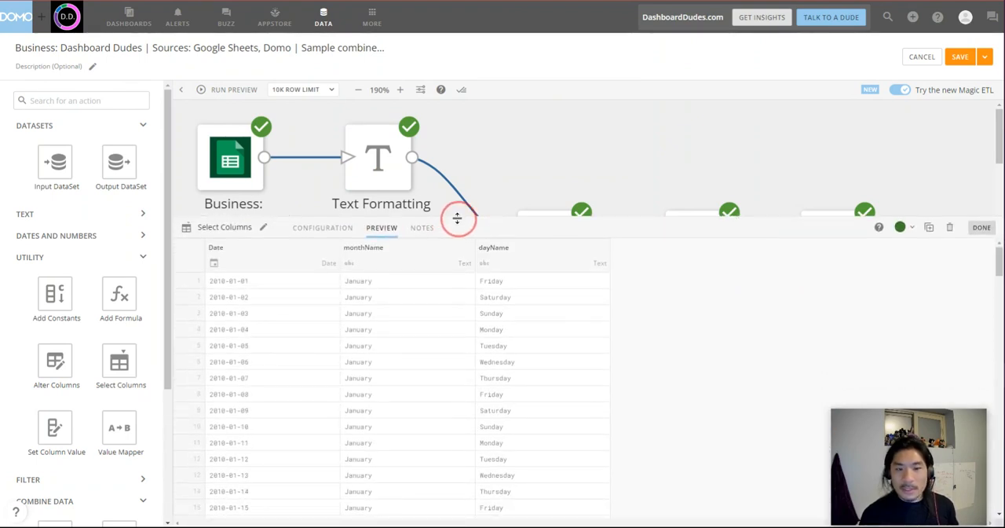
{"action": "left_click", "coordinate": [573, 135]}
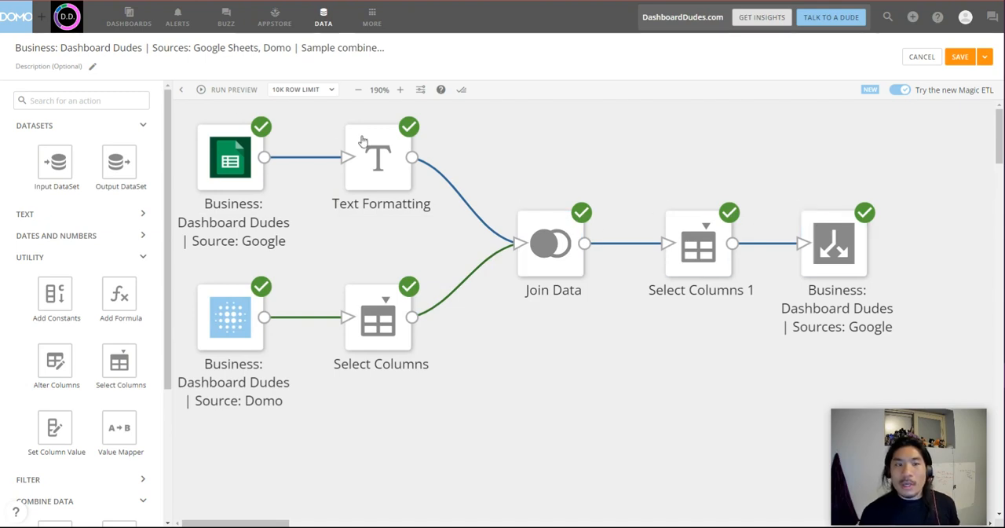
{"action": "left_click", "coordinate": [421, 91]}
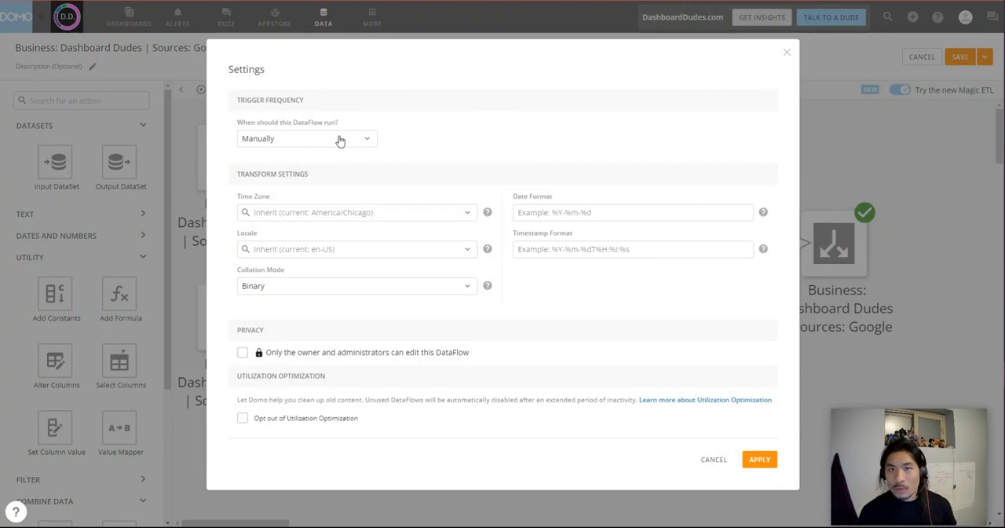
{"action": "left_click", "coordinate": [342, 139]}
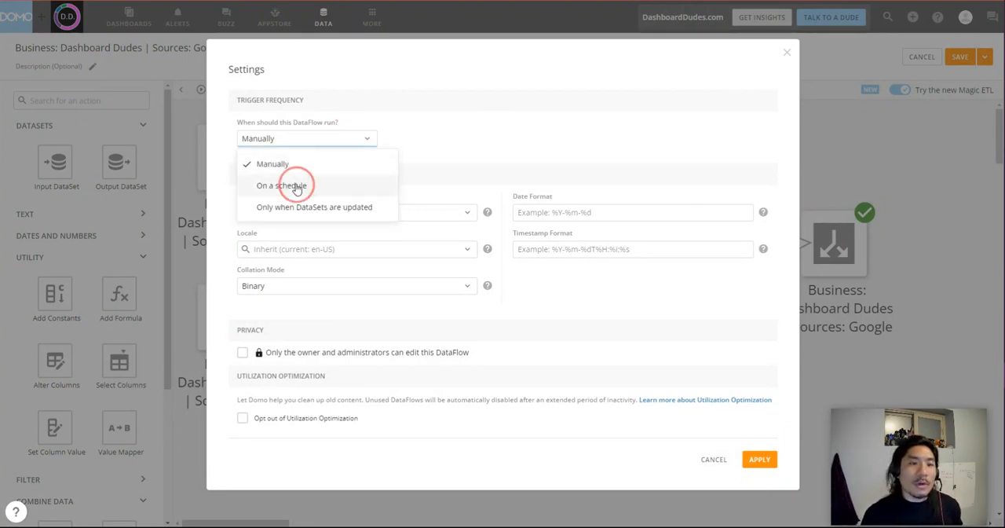
{"action": "left_click", "coordinate": [295, 185]}
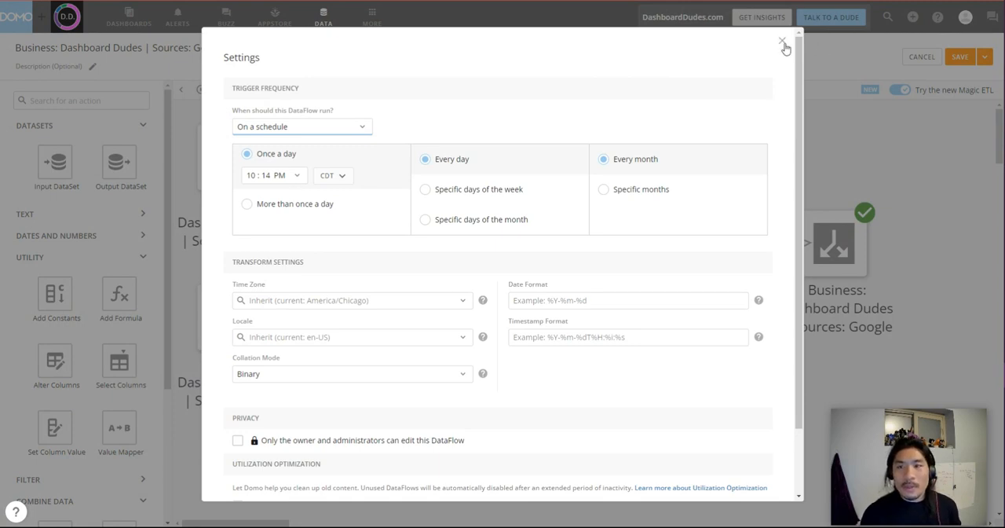
{"action": "left_click", "coordinate": [782, 41]}
Try setting the DataFlow to run only when the Google Sheets DataSet is updated, and close the settings without applying.
{"action": "left_click", "coordinate": [421, 89]}
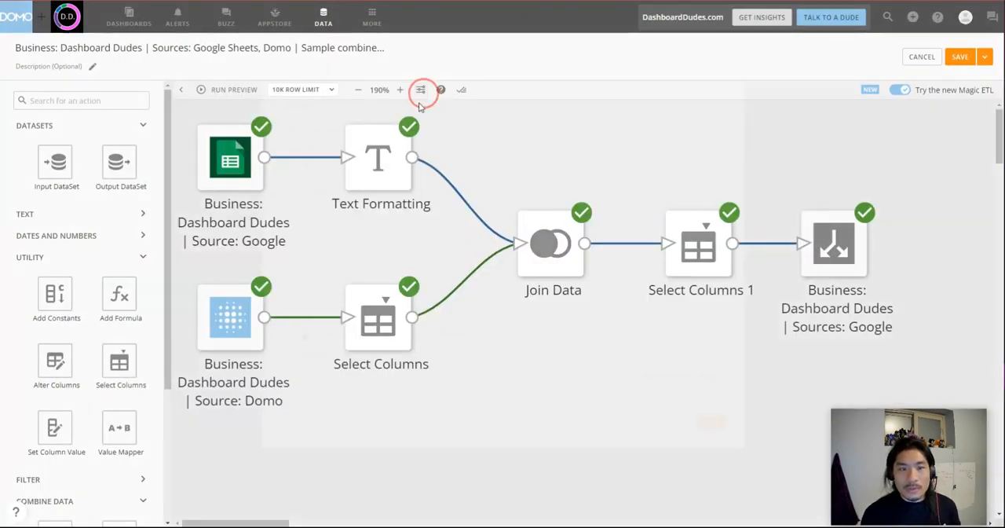
{"action": "left_click", "coordinate": [297, 147]}
{"action": "left_click", "coordinate": [292, 209]}
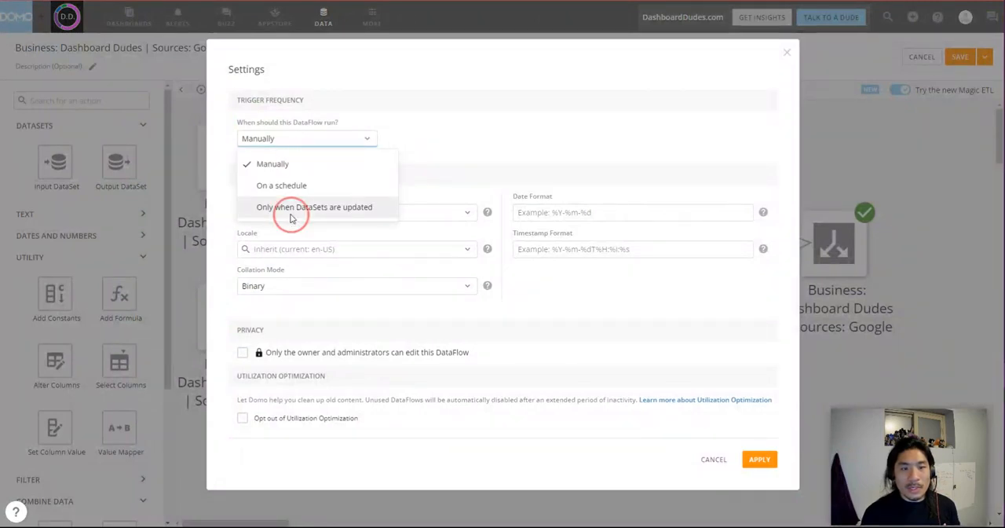
{"action": "left_click", "coordinate": [279, 153]}
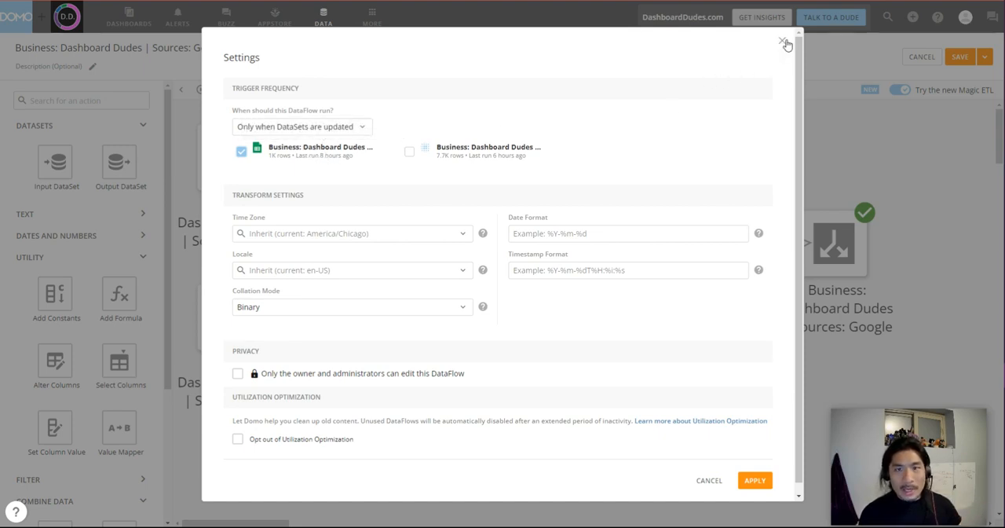
{"action": "left_click", "coordinate": [783, 41]}
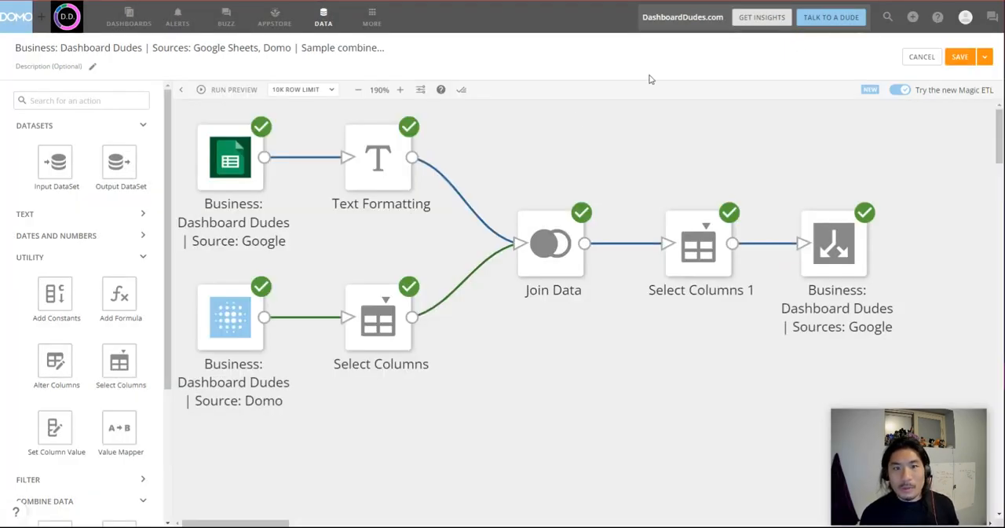
Check the save options, cancel editing the new DataFlow without saving, and return to the DataFlows list.
{"action": "left_click", "coordinate": [985, 56]}
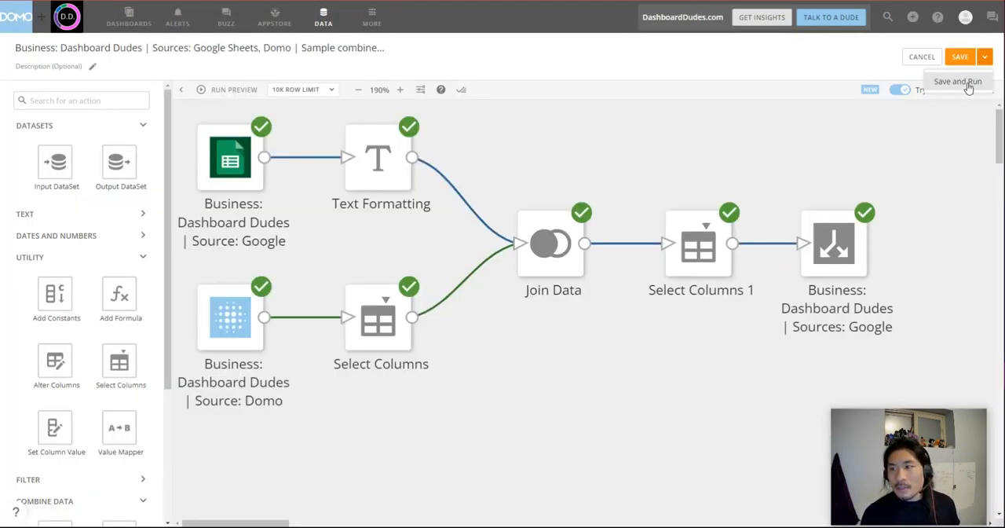
{"action": "left_click", "coordinate": [924, 57]}
{"action": "left_click", "coordinate": [554, 43]}
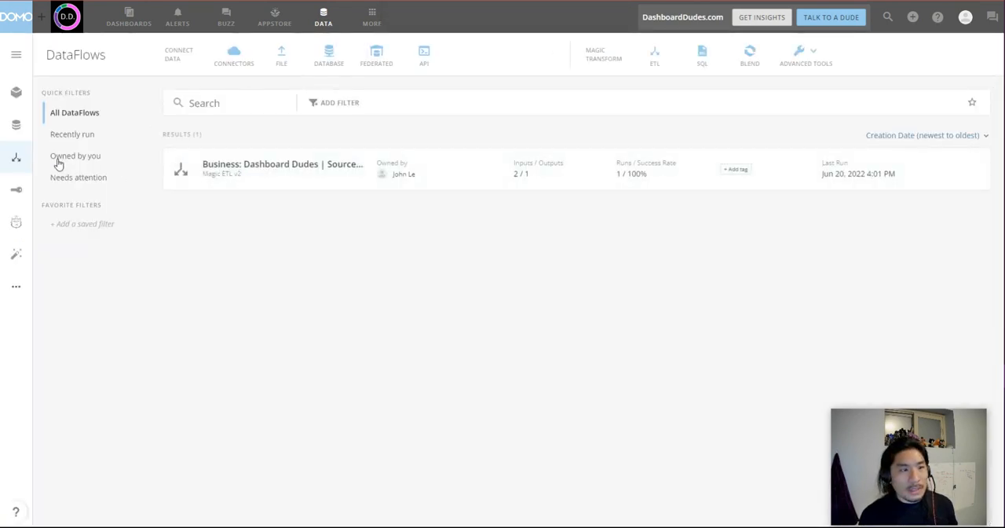
Open the existing Google Sheets and Calendar Sample Combined Dataset DataFlow and show its run history.
{"action": "left_click", "coordinate": [265, 186]}
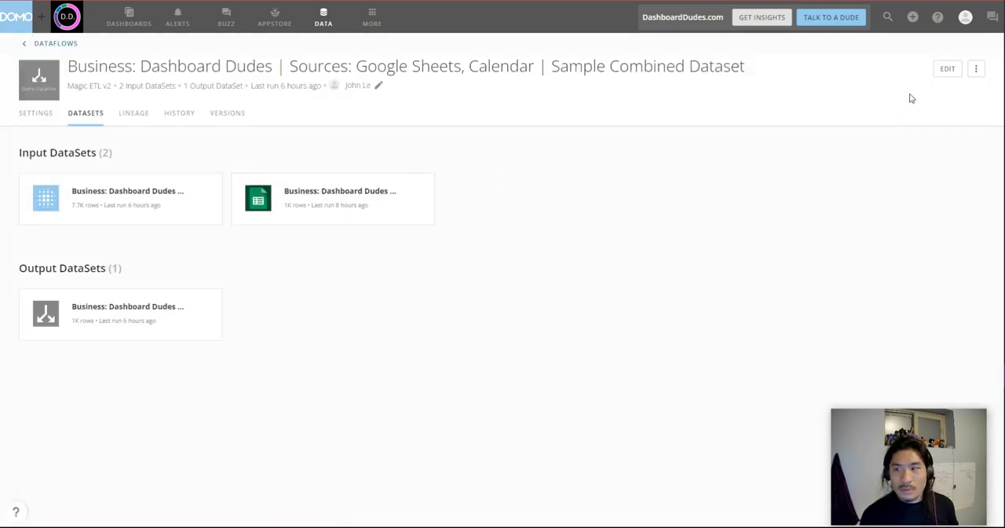
{"action": "mouse_move", "coordinate": [209, 104]}
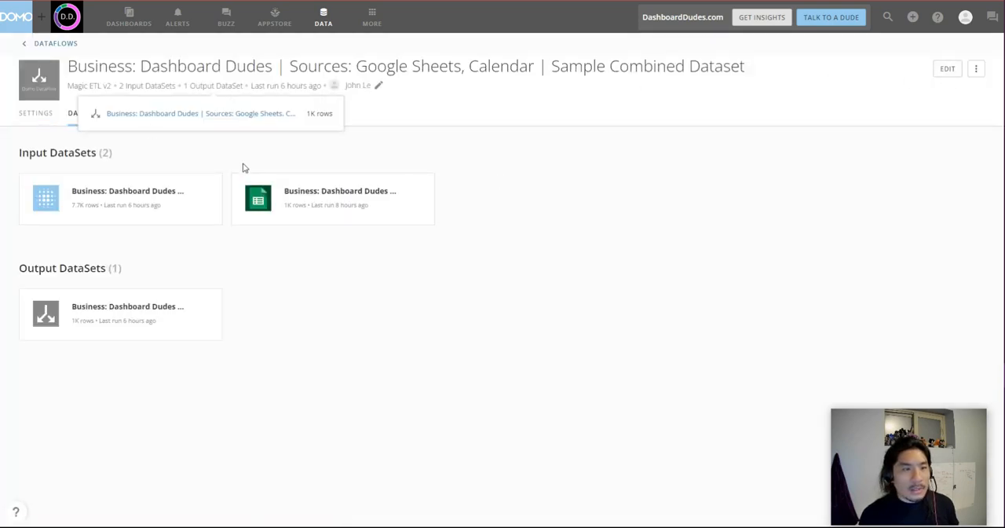
{"action": "left_click", "coordinate": [240, 158]}
{"action": "left_click", "coordinate": [185, 117]}
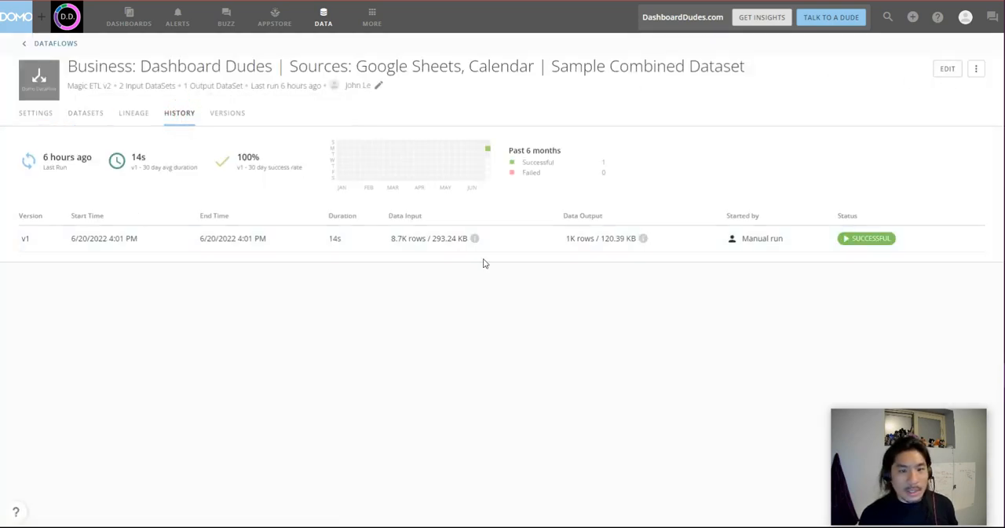